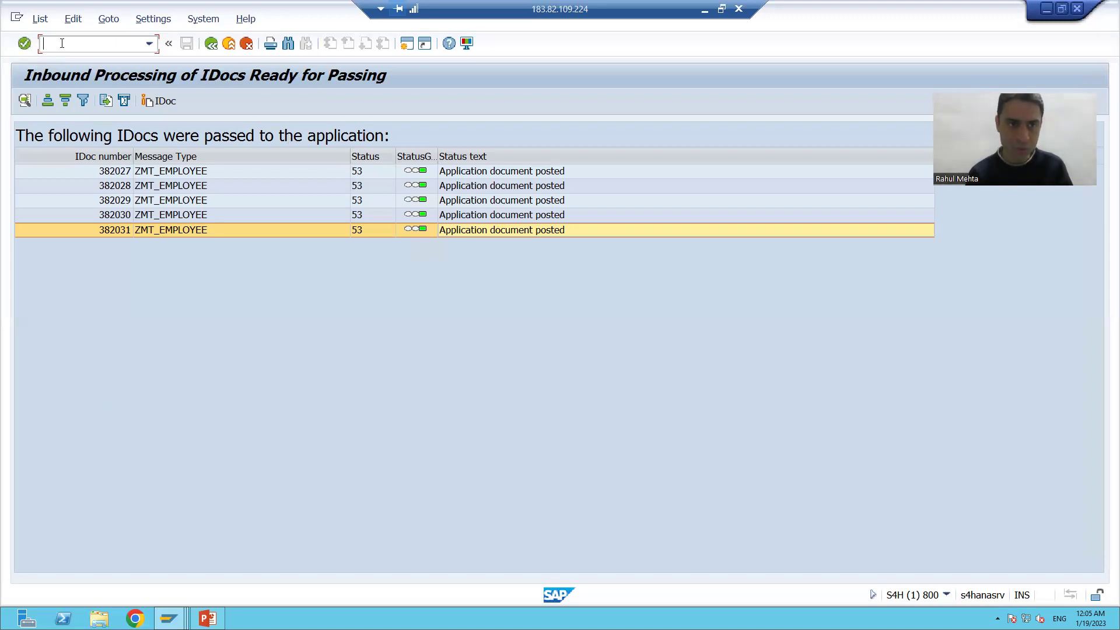
Start transaction SE37 in a new session and display the function module ZBAPI_EMPLOYEE_CREATE
text(/os)
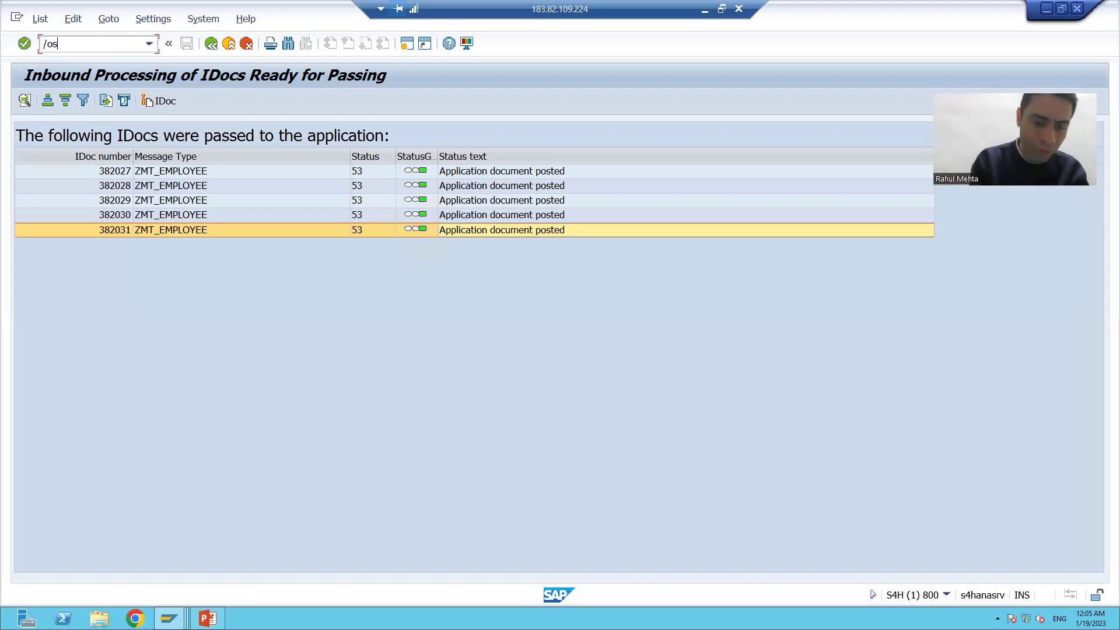
text(e37)
key(Return)
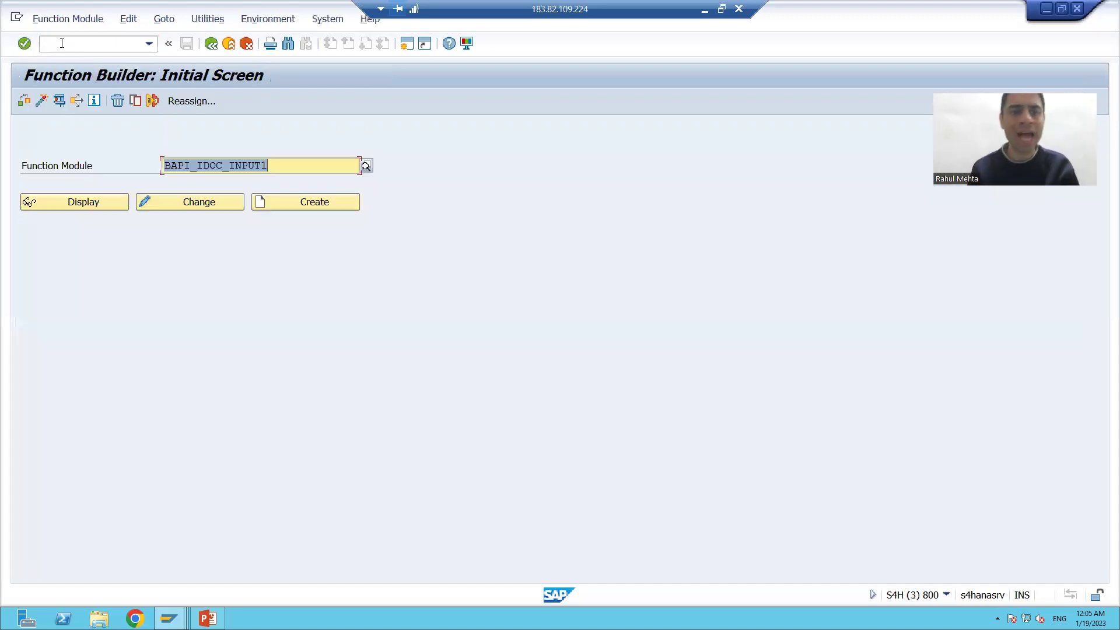
key(BackSpace)
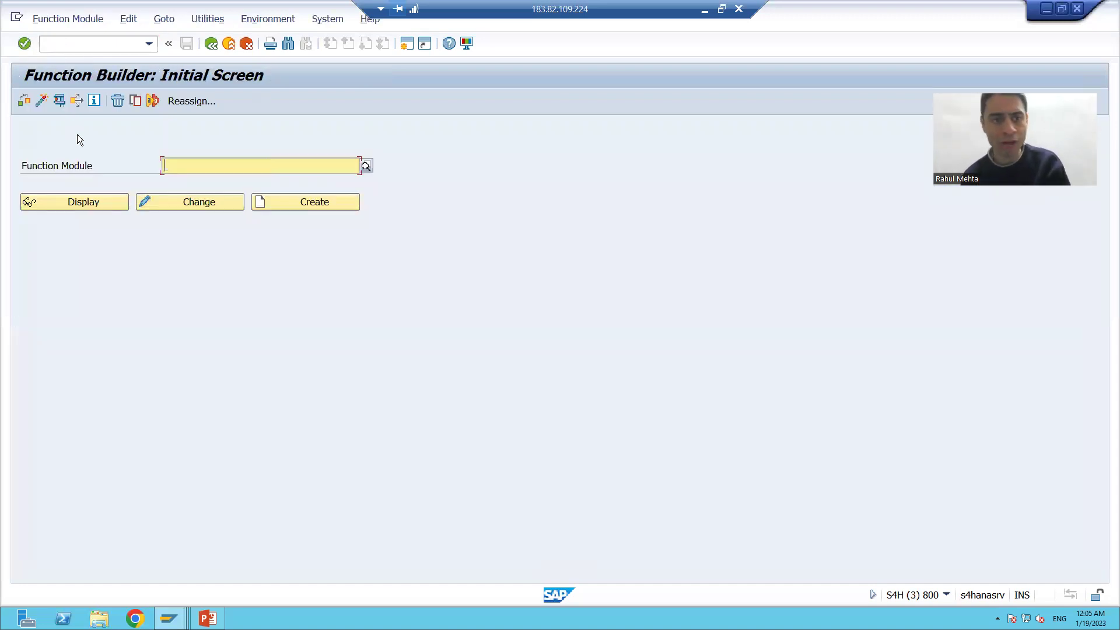
click(202, 181)
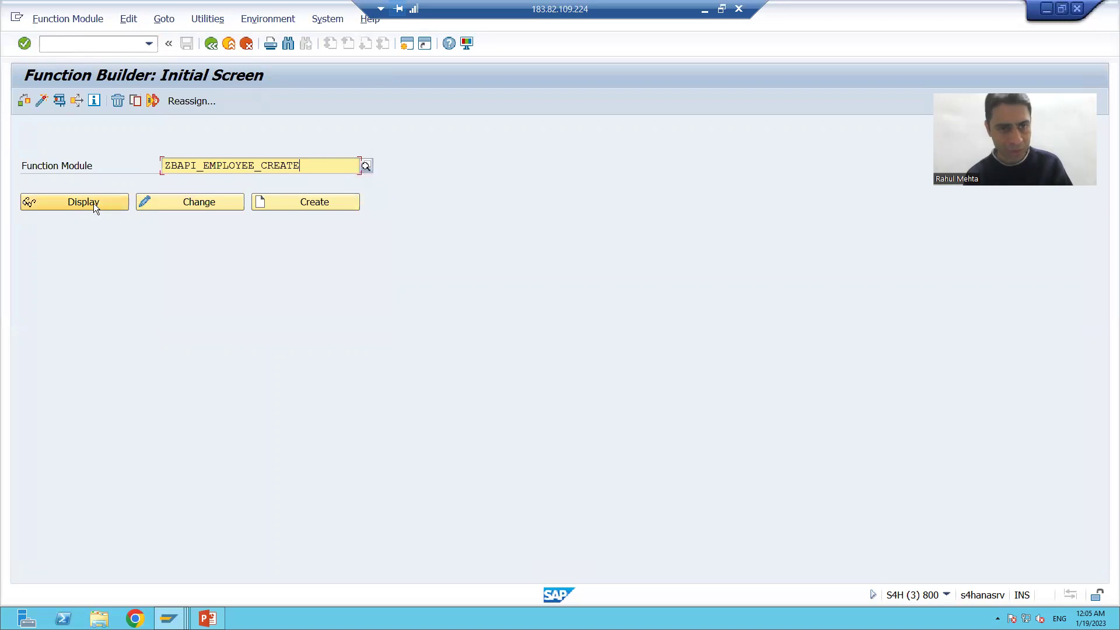
click(94, 203)
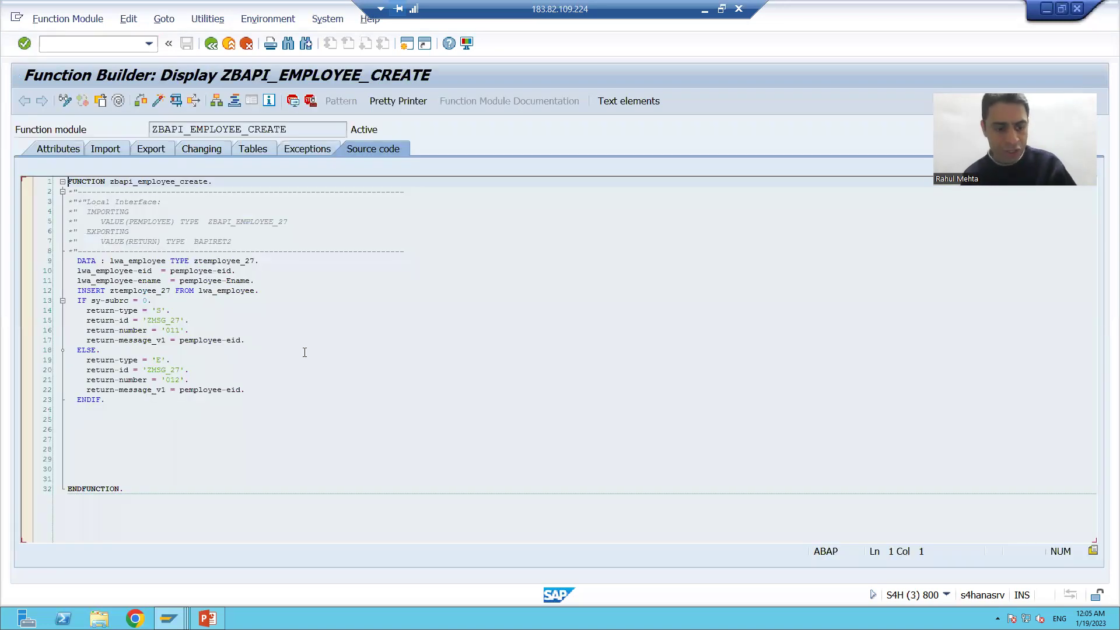
Open the table ZTEMPLOYEE_27 from the INSERT statement in the source code and display all of its entries
scroll(303, 352, up, 3)
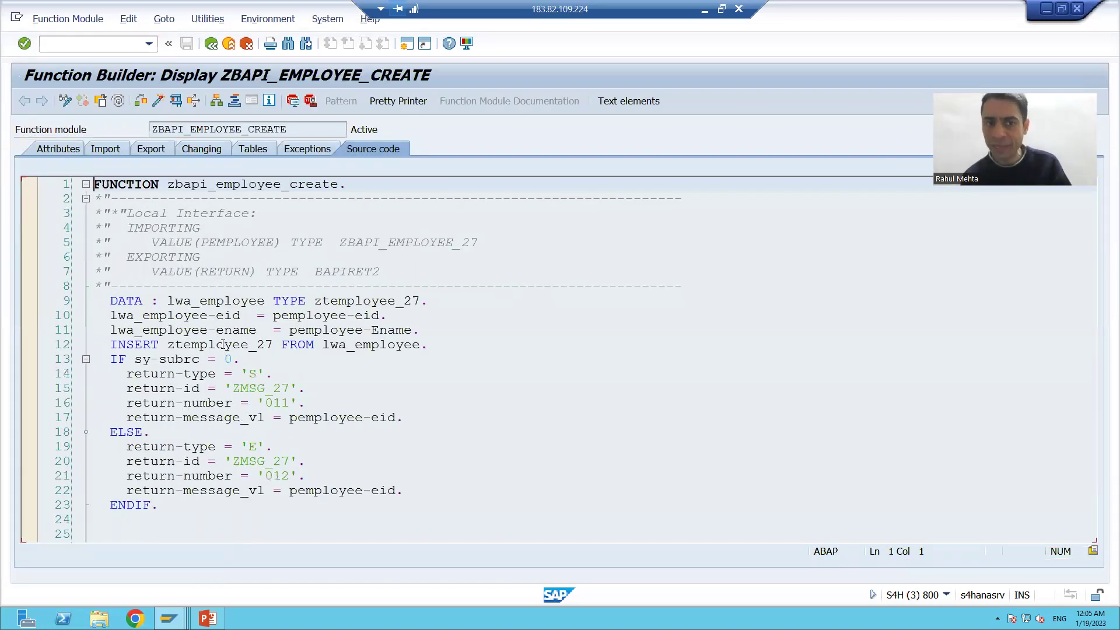
click(224, 344)
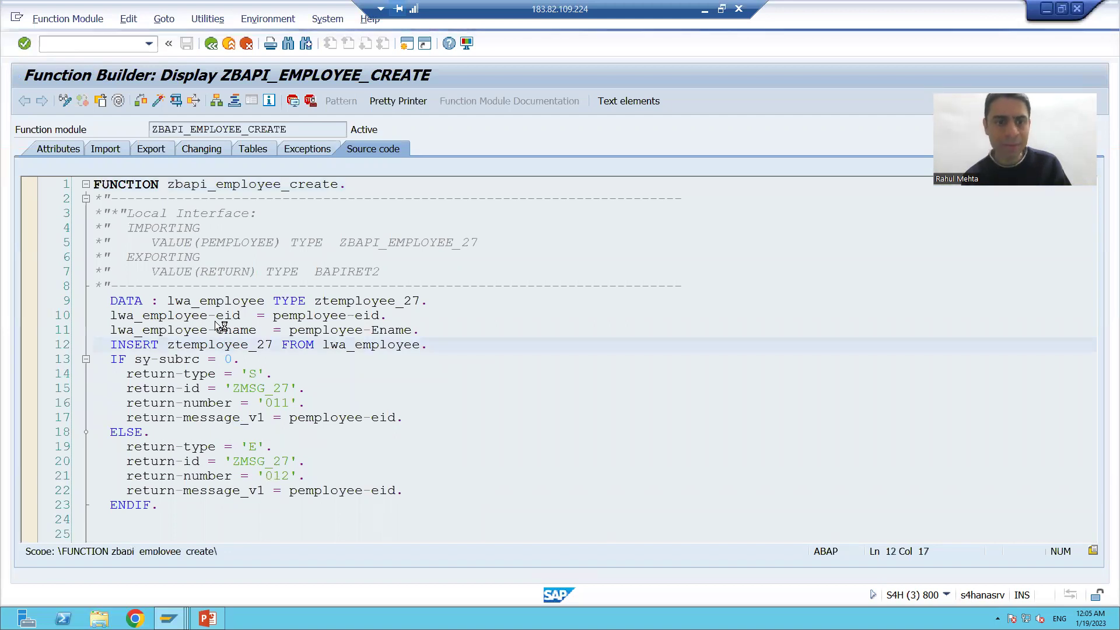
key(F2)
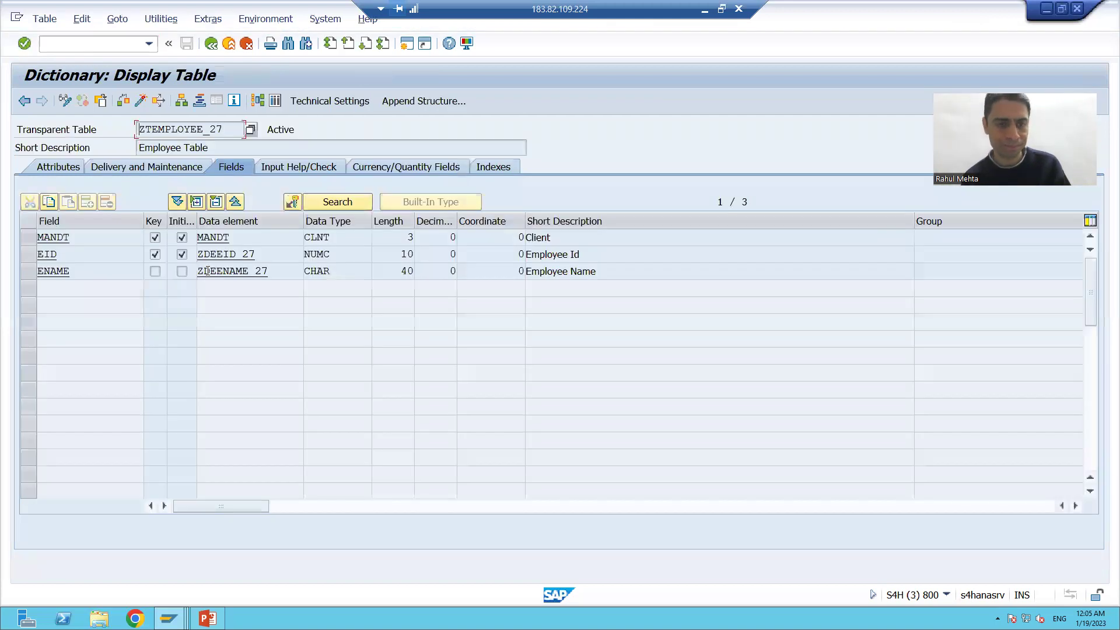
click(275, 102)
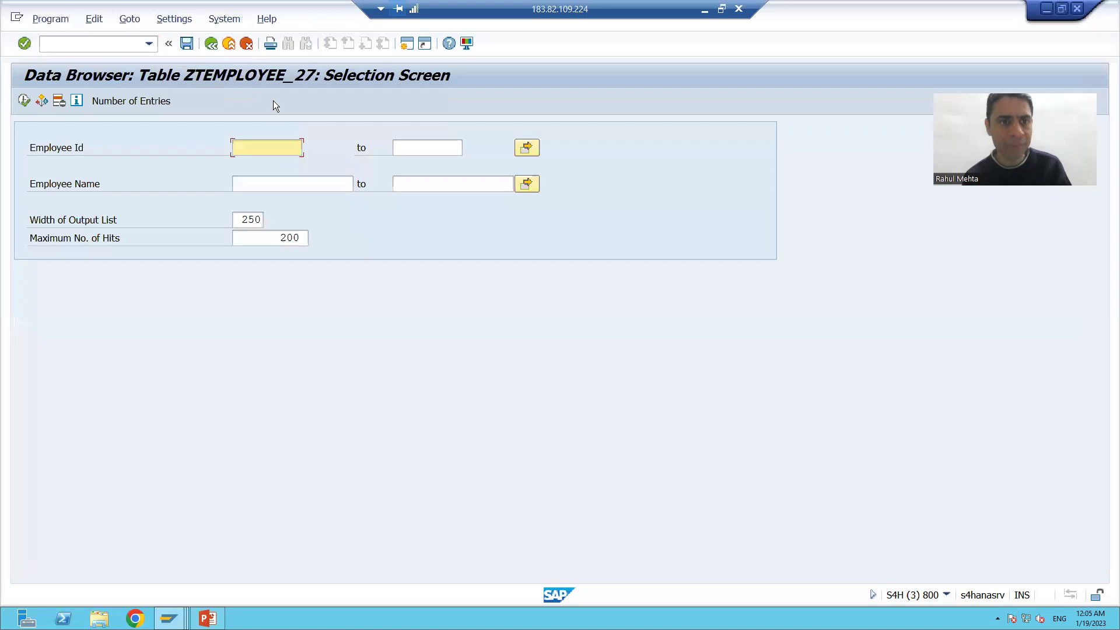
click(23, 101)
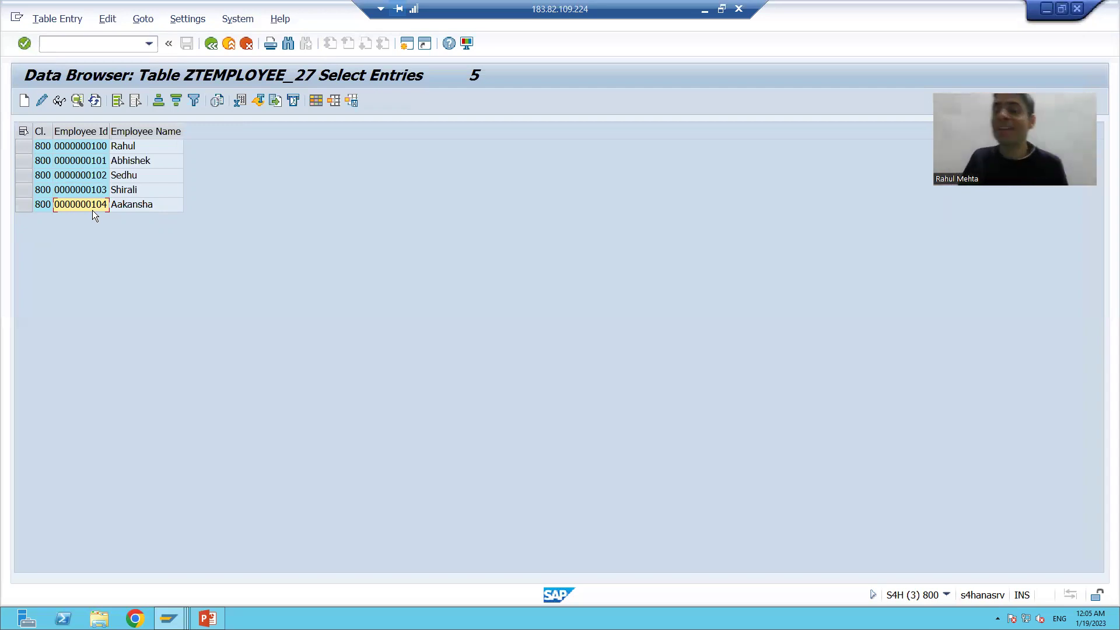
Switch to the inbound IDoc processing session and go back to the LSM Workbench process steps
key(alt+Tab)
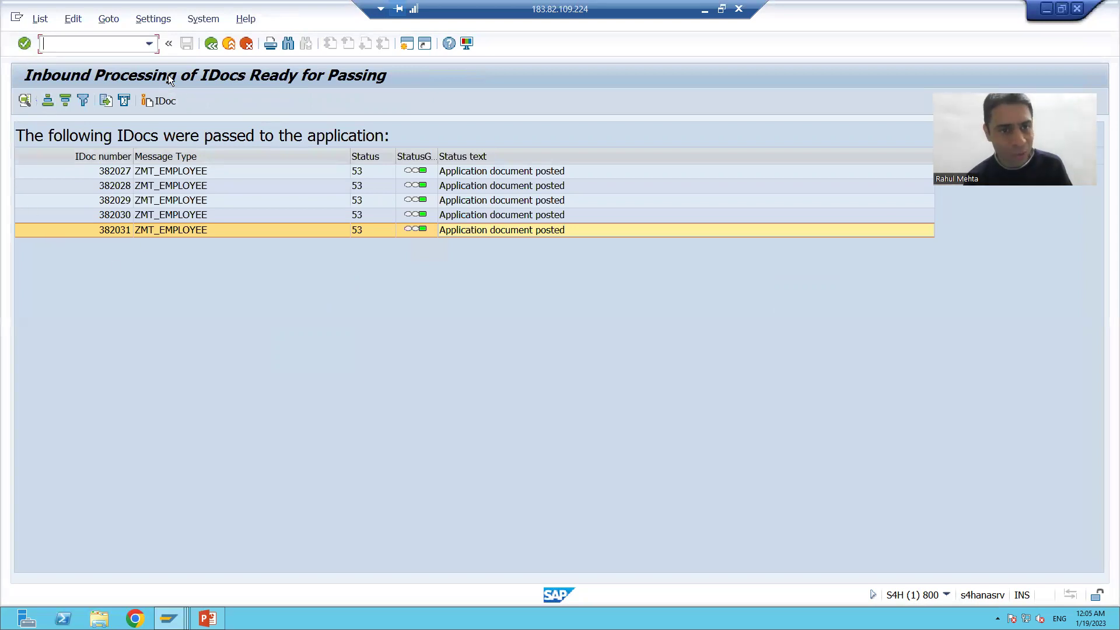
key(F3)
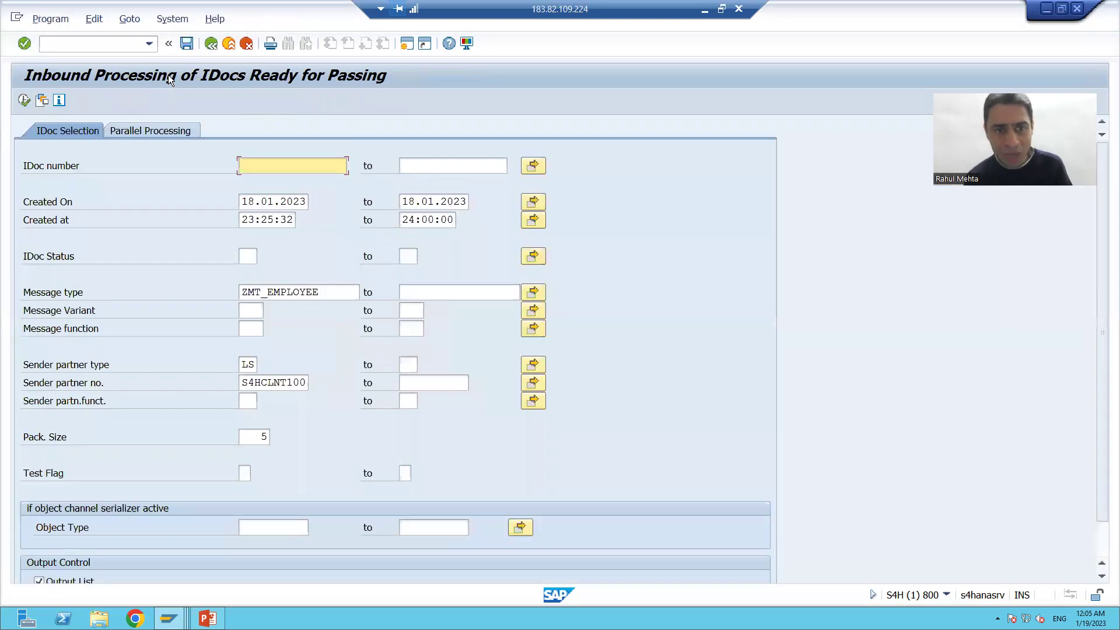
key(F3)
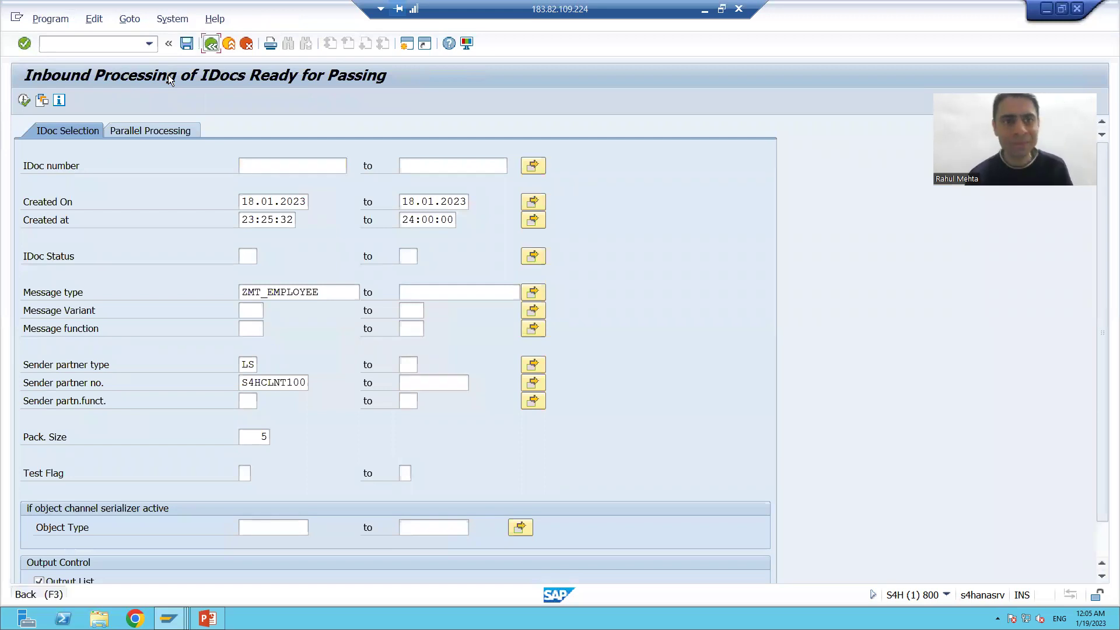
click(127, 387)
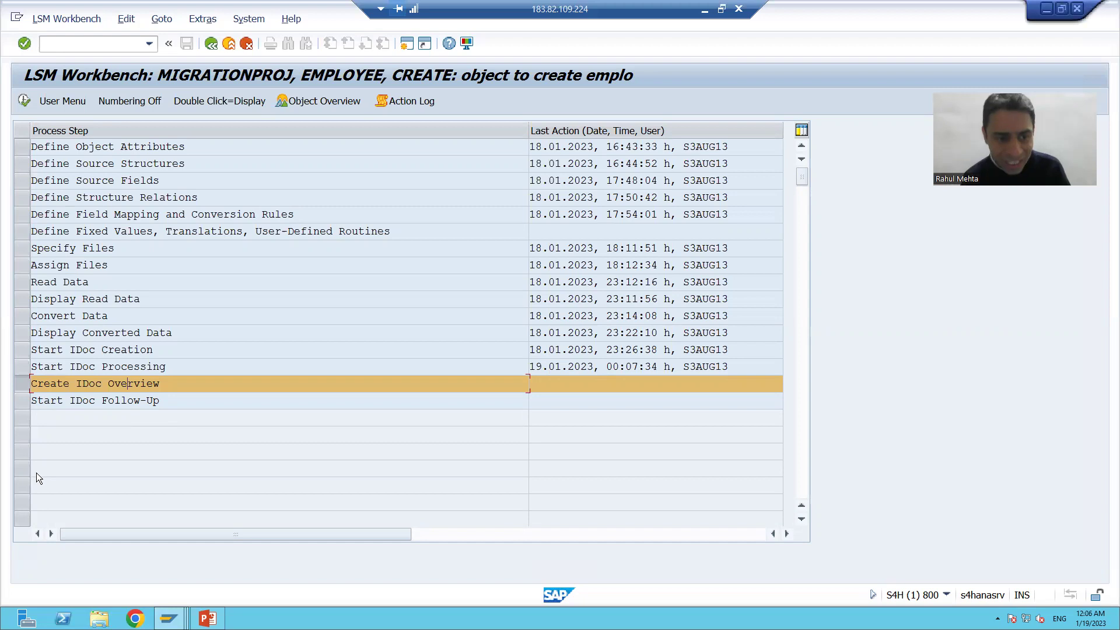
click(24, 101)
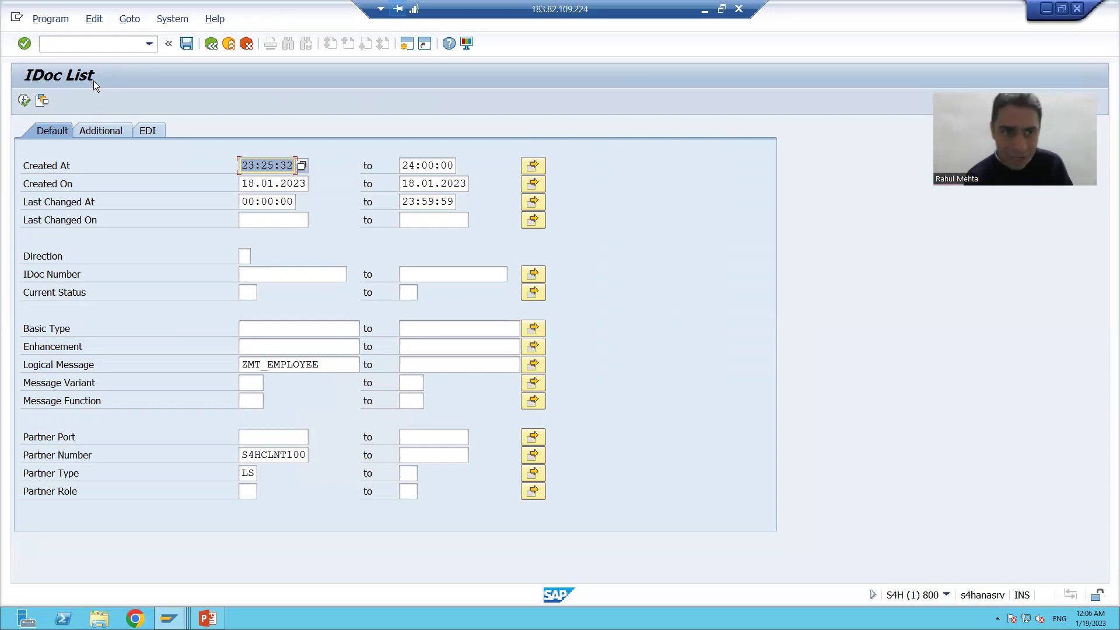
key(F3)
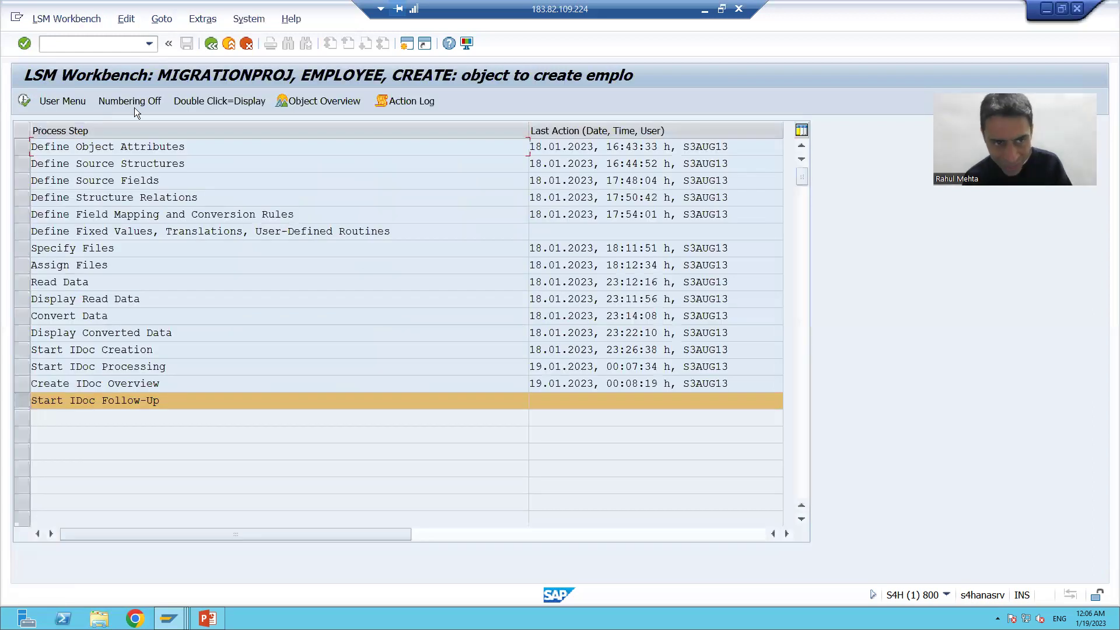
Run the Create IDoc Overview process step and list the IDocs for logical message ZMT_EMPLOYEE
click(25, 384)
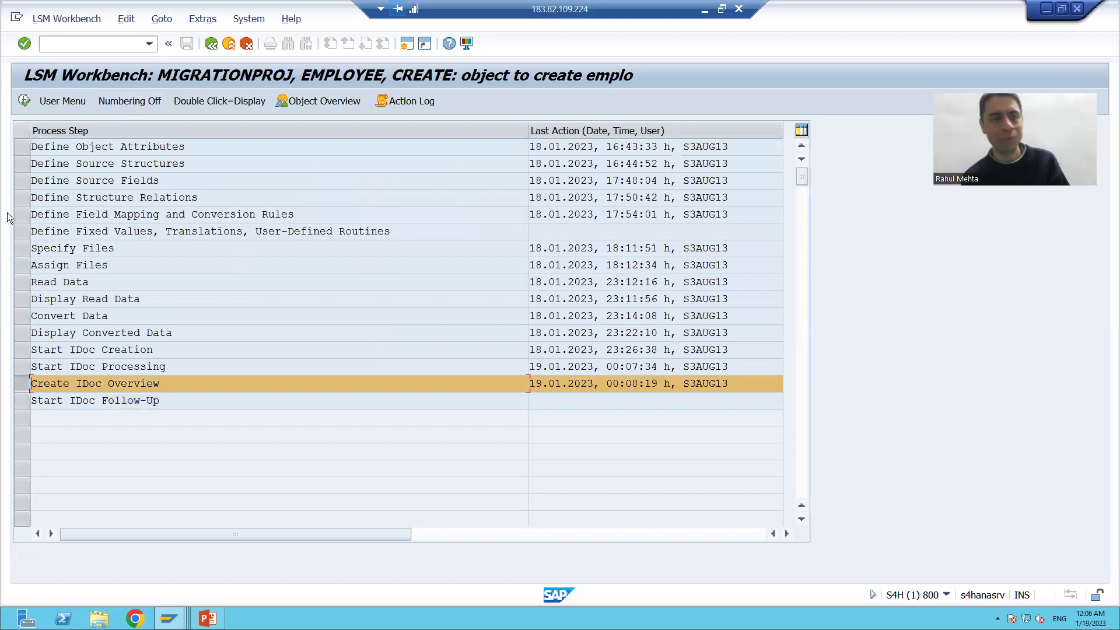
click(23, 102)
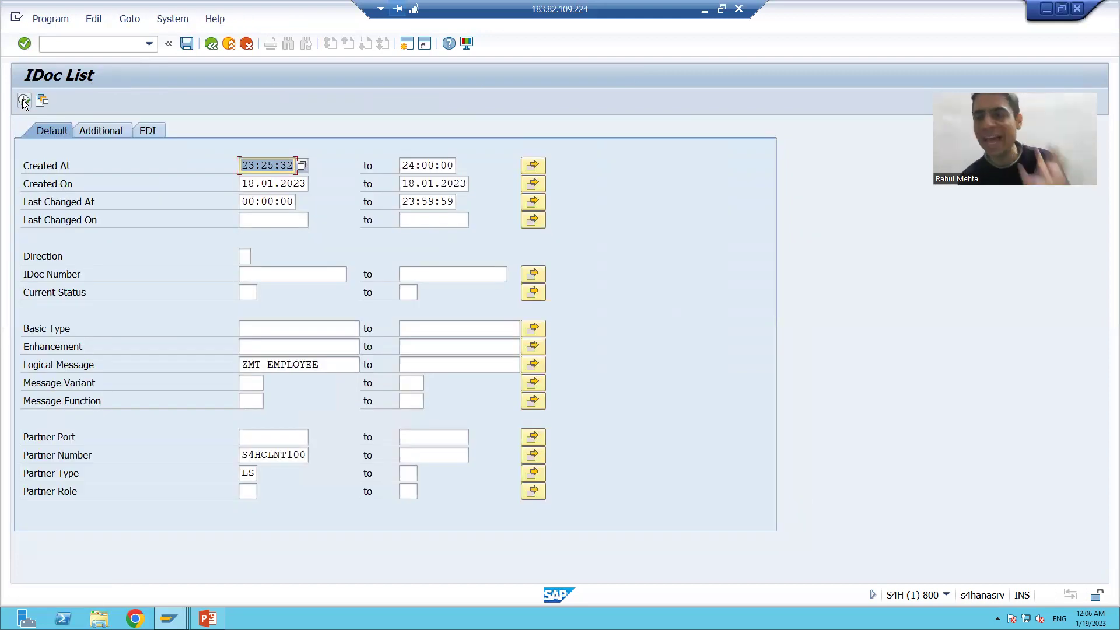
click(283, 365)
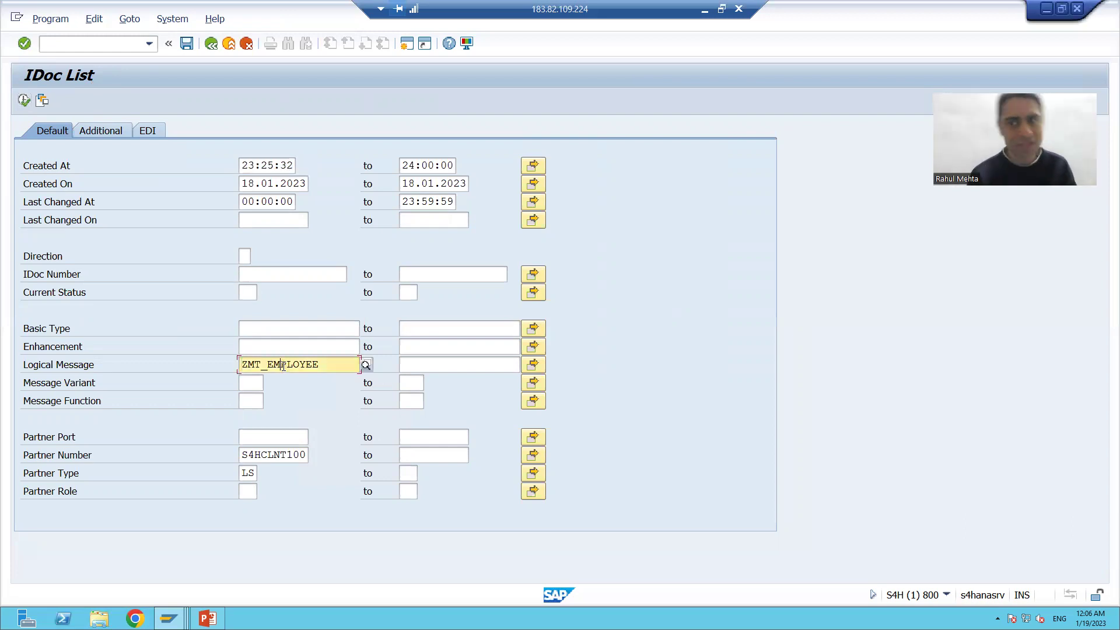
click(23, 101)
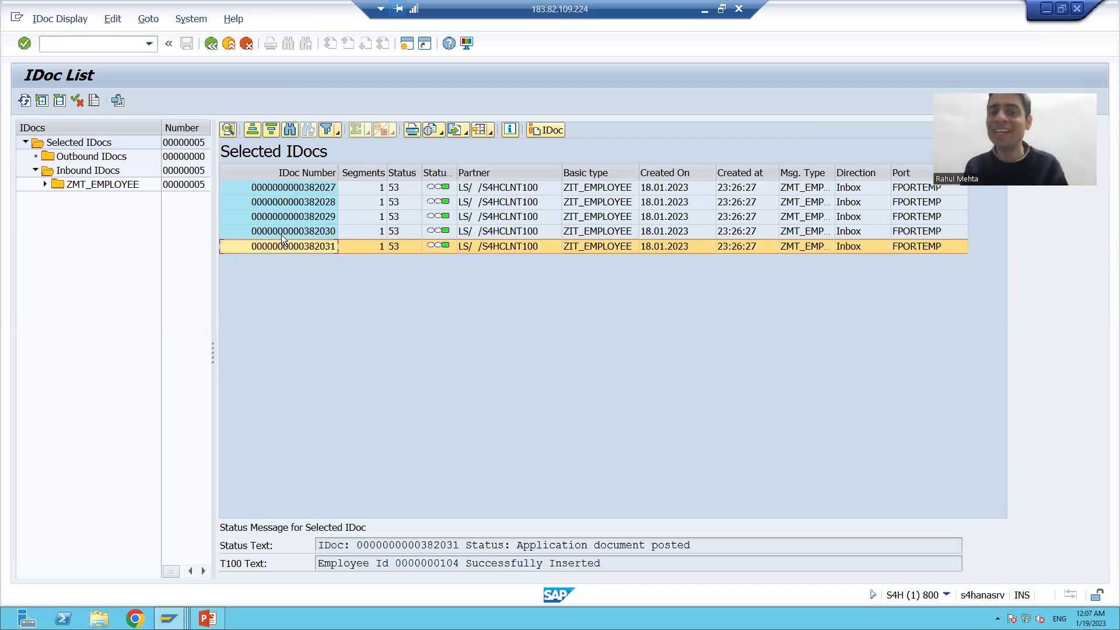
Open IDoc 382027, expand its status records and review the descriptions of statuses 50, 64, 62 and 53
click(400, 187)
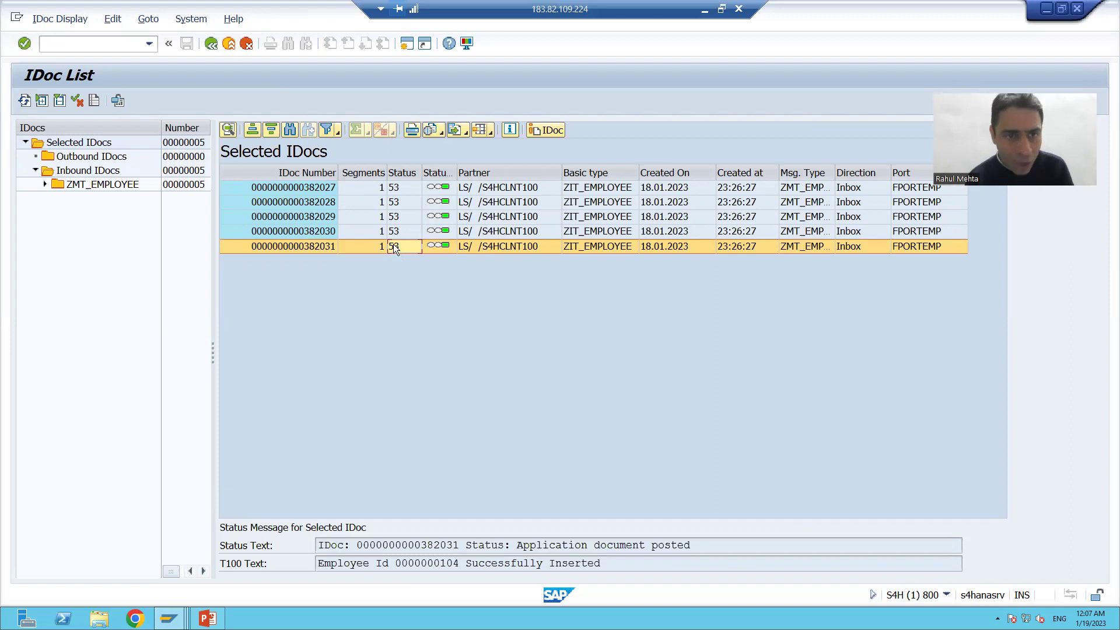
double_click(312, 189)
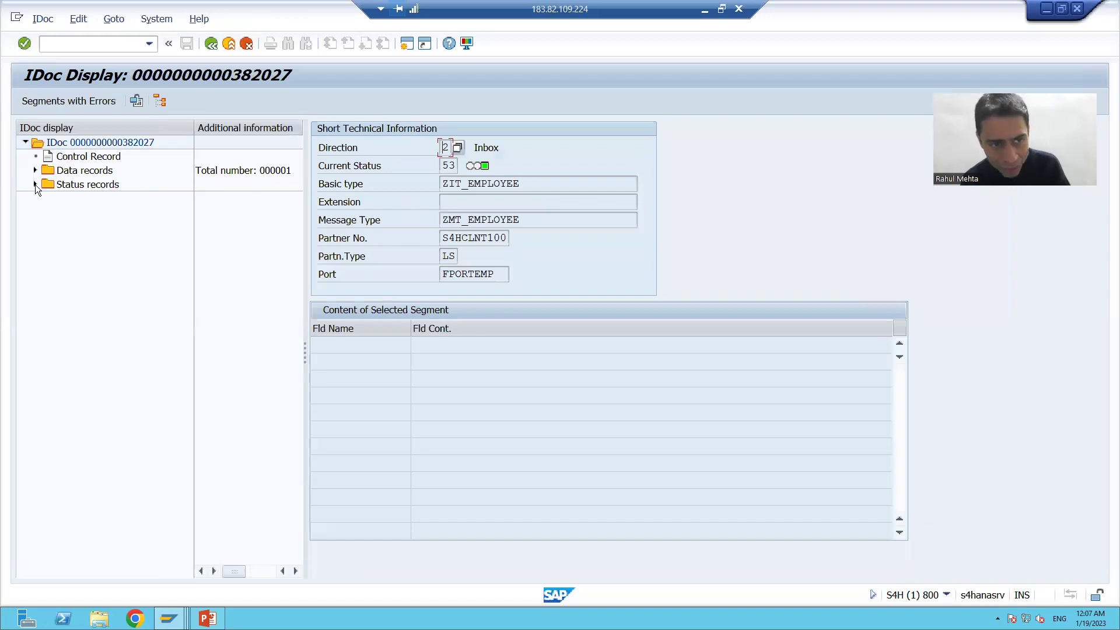
click(35, 183)
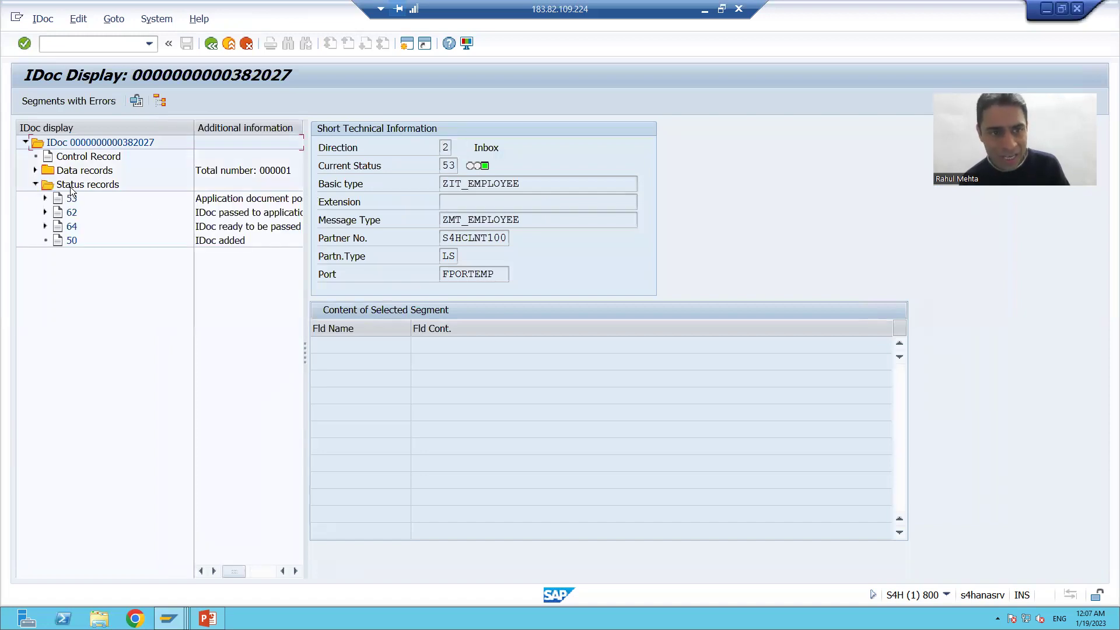
drag(192, 134, 218, 192)
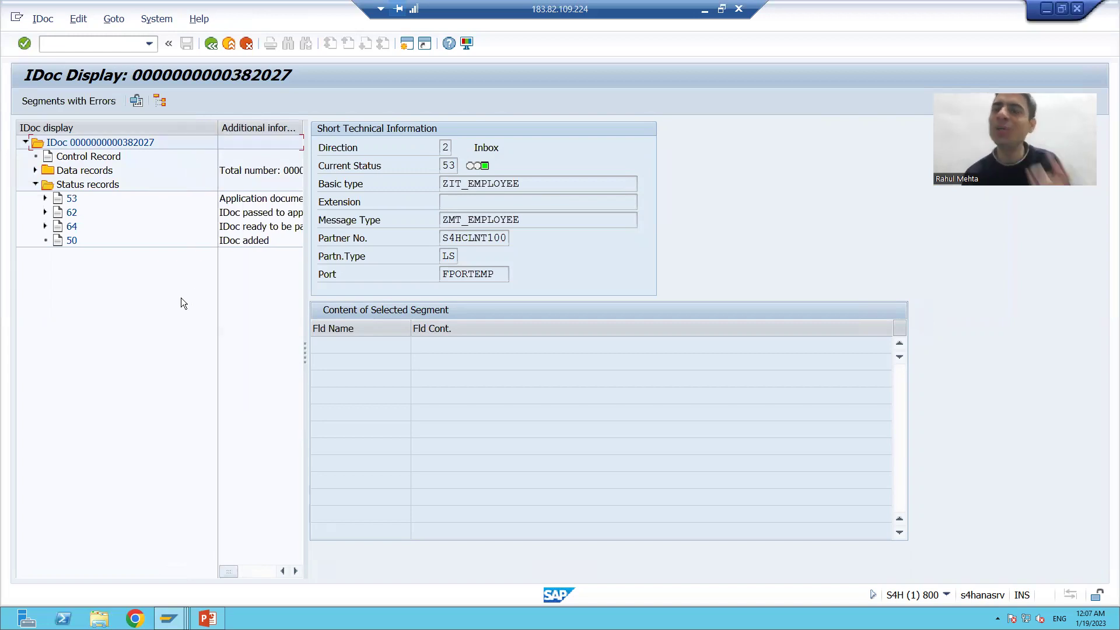
drag(302, 352, 318, 350)
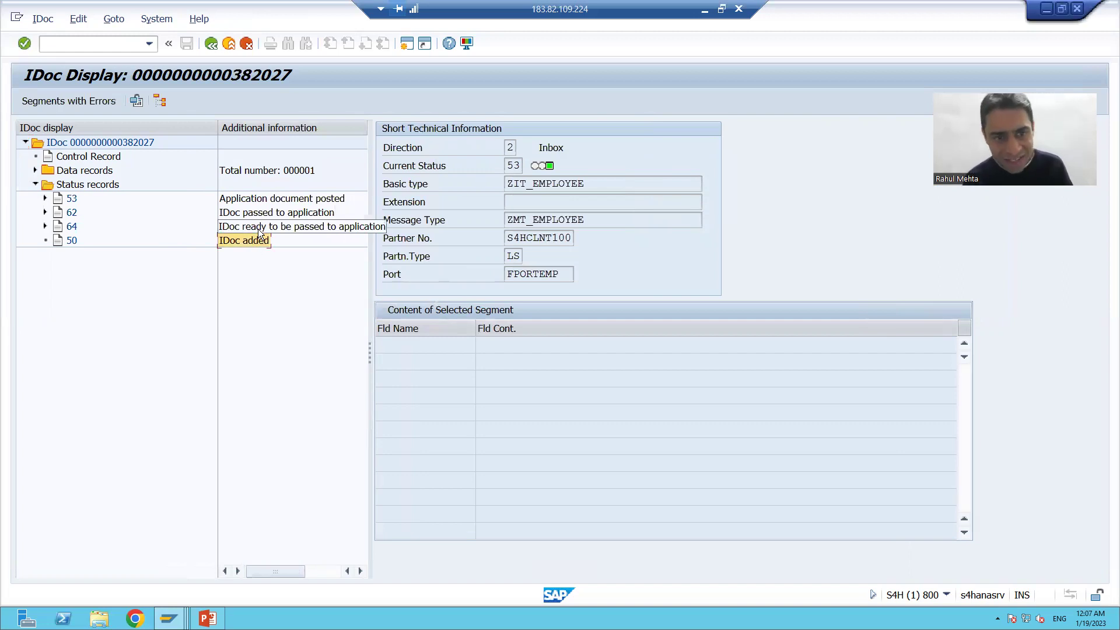
click(258, 228)
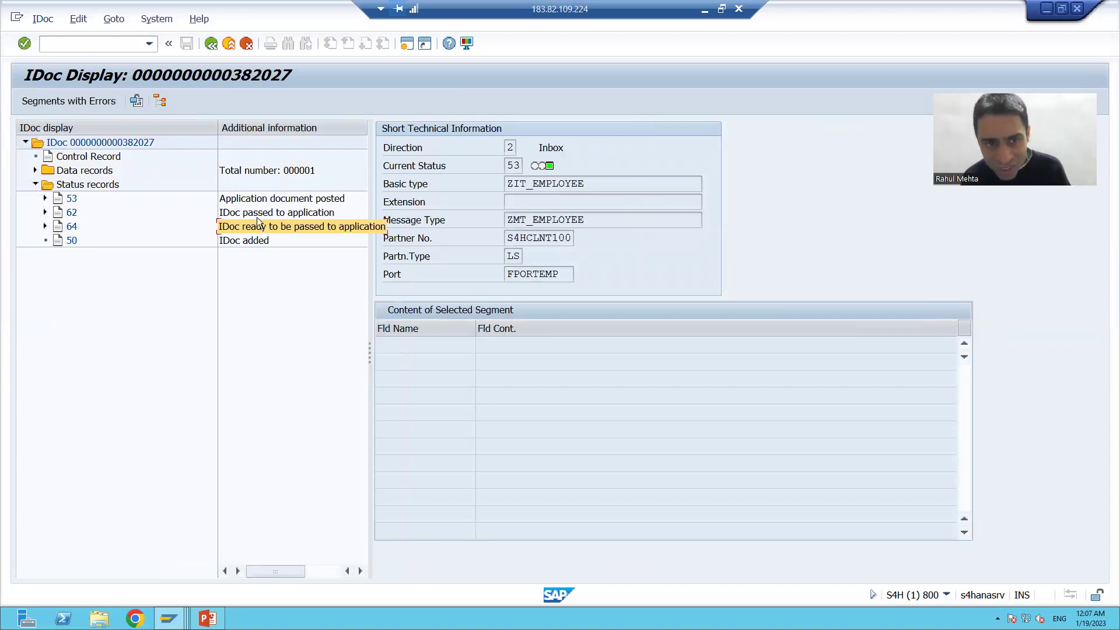
click(257, 213)
click(254, 198)
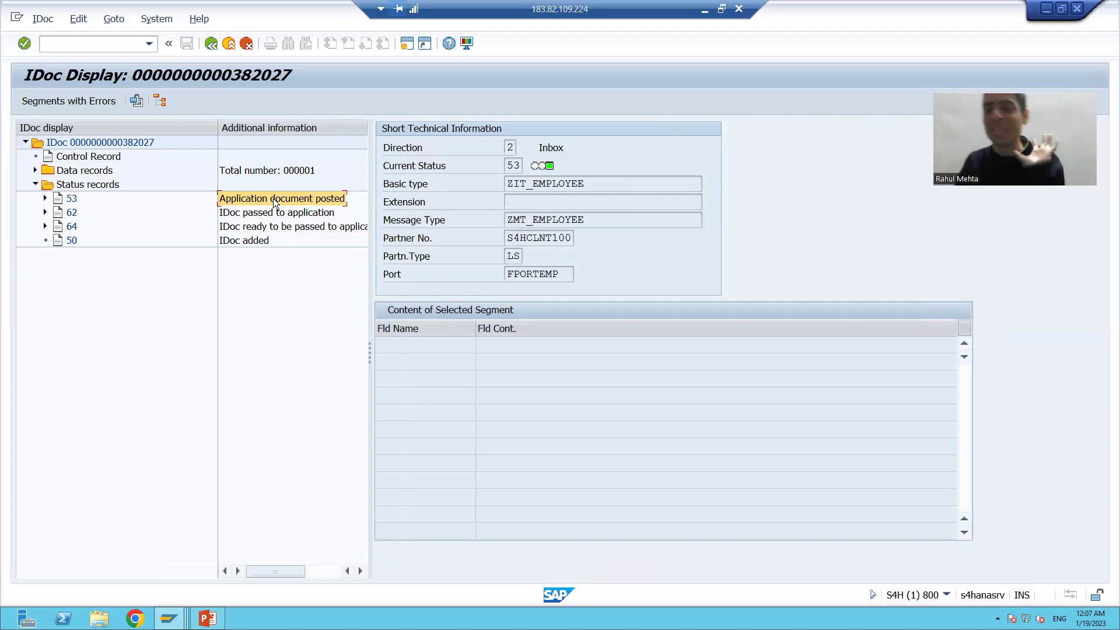
Look up status 53 in the list of possible IDoc statuses and expand the IDoc's status 53 record to read its message
click(524, 166)
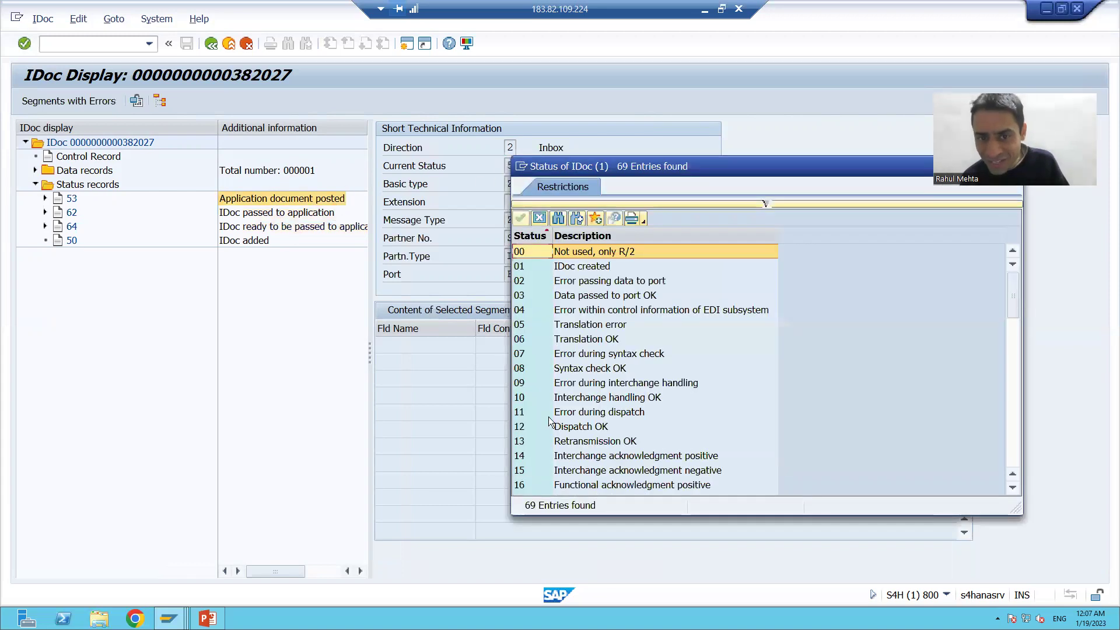
scroll(549, 420, down, 9)
scroll(549, 420, down, 4)
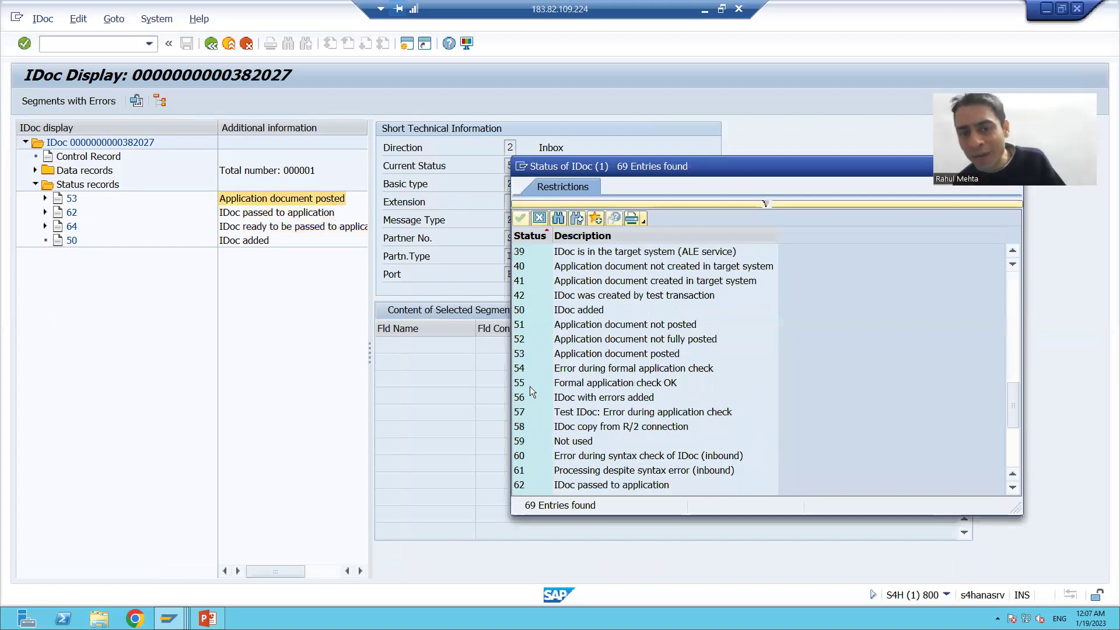
click(527, 353)
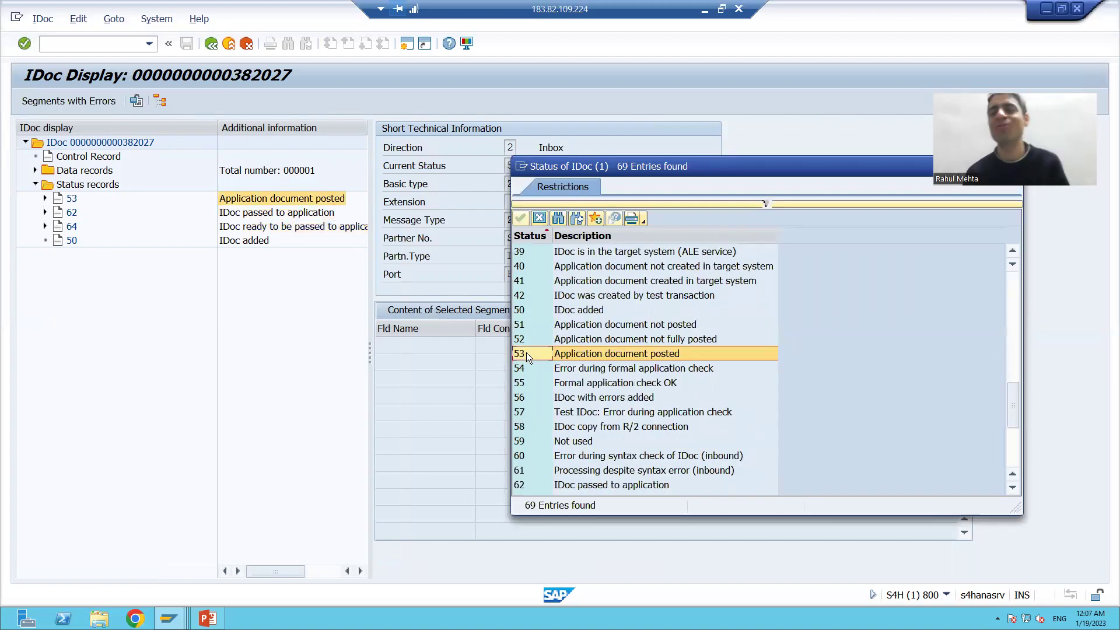
drag(916, 168, 833, 157)
click(927, 156)
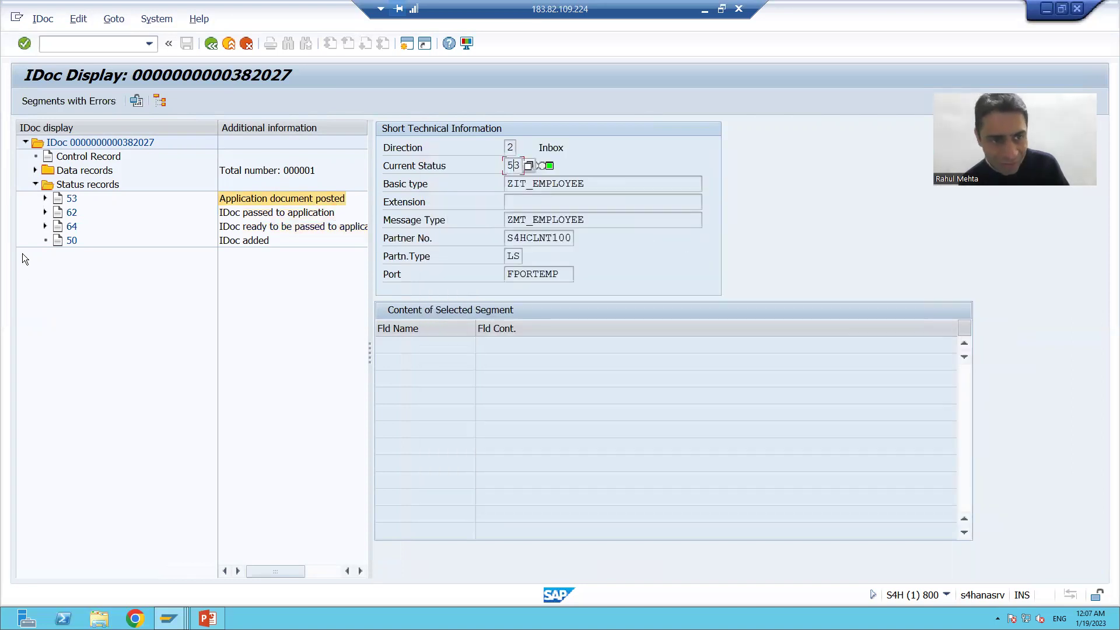
click(45, 198)
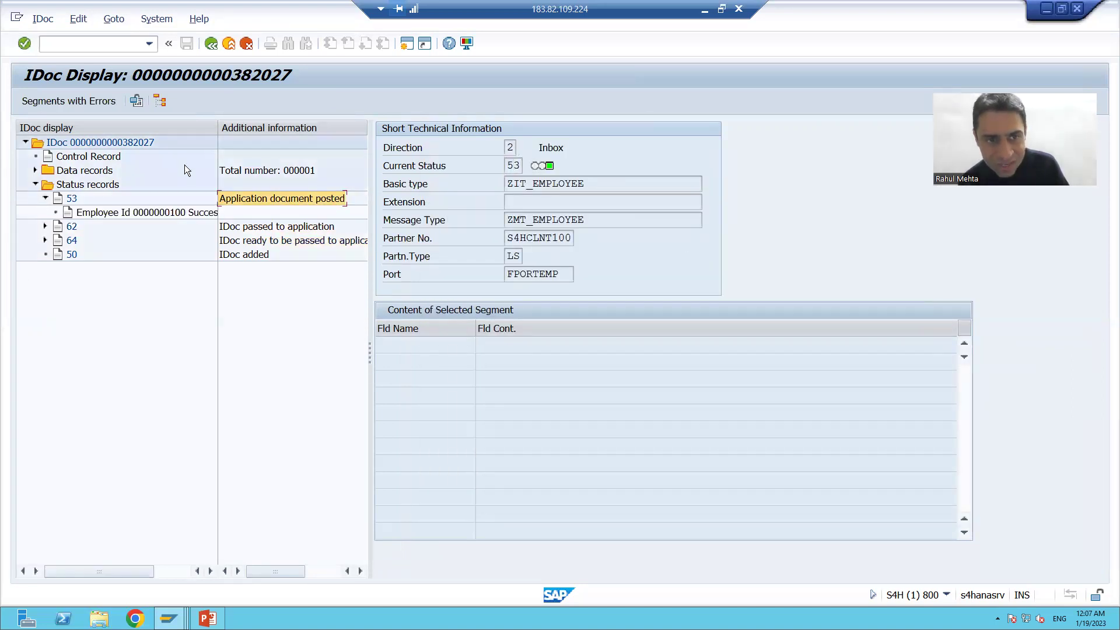
drag(218, 132, 270, 132)
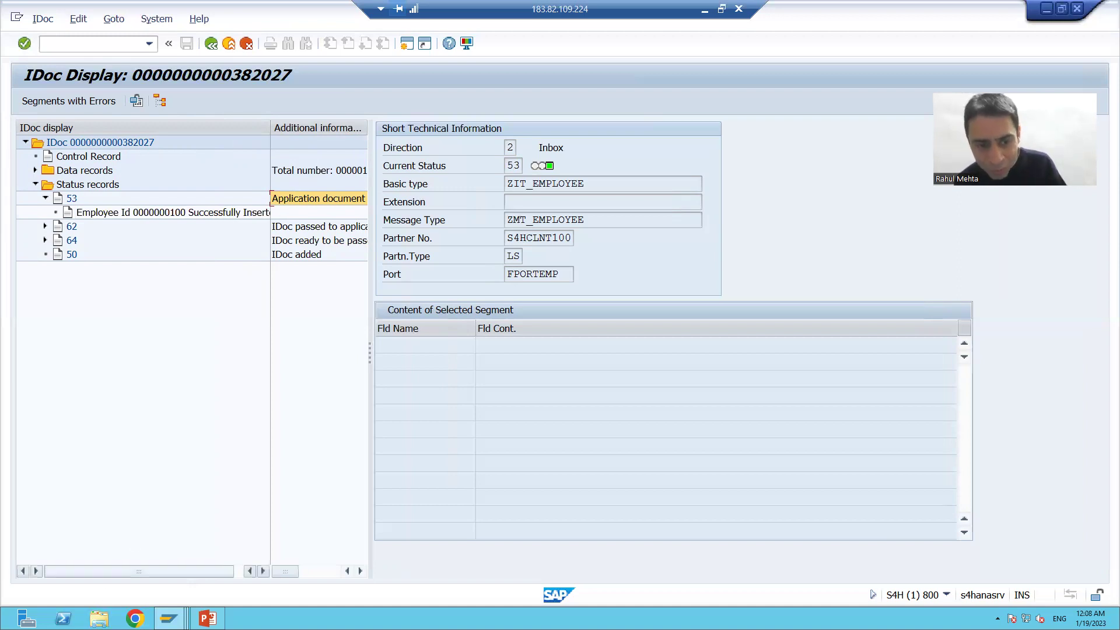
Switch to the Function Builder session showing the source code of BAPI_IDOC_INPUT1
mouse_move(169, 618)
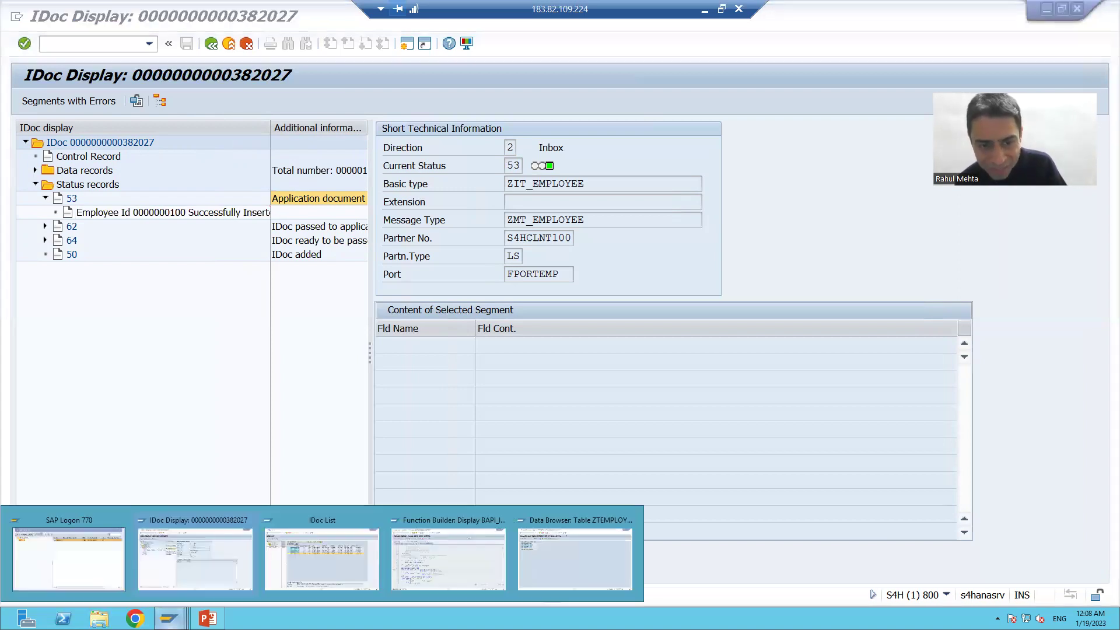
click(438, 565)
click(311, 399)
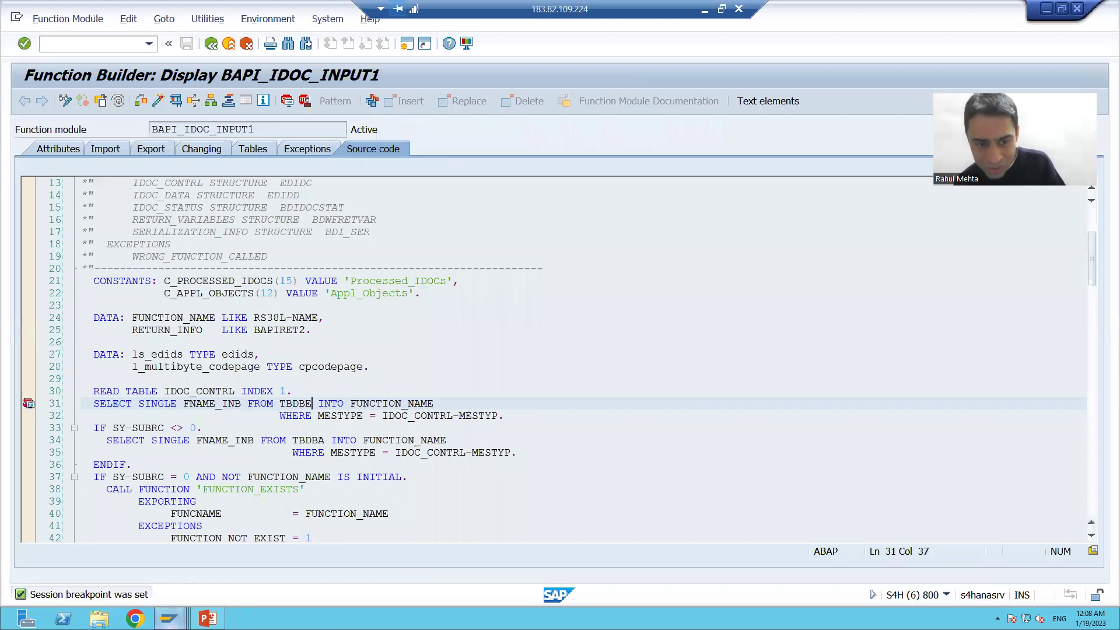
mouse_move(169, 617)
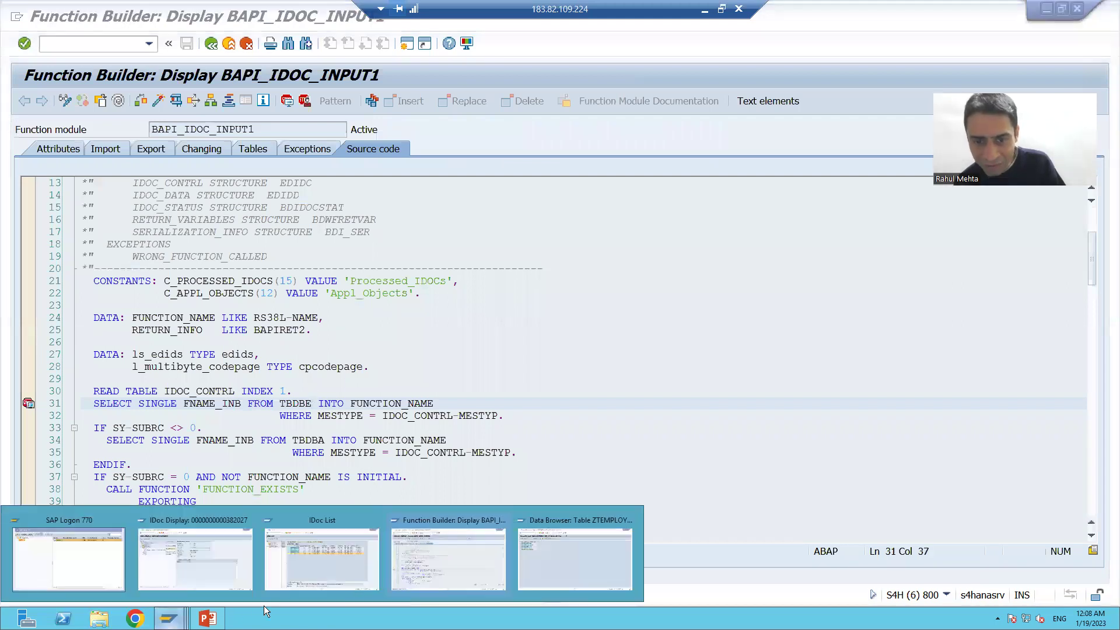
click(417, 552)
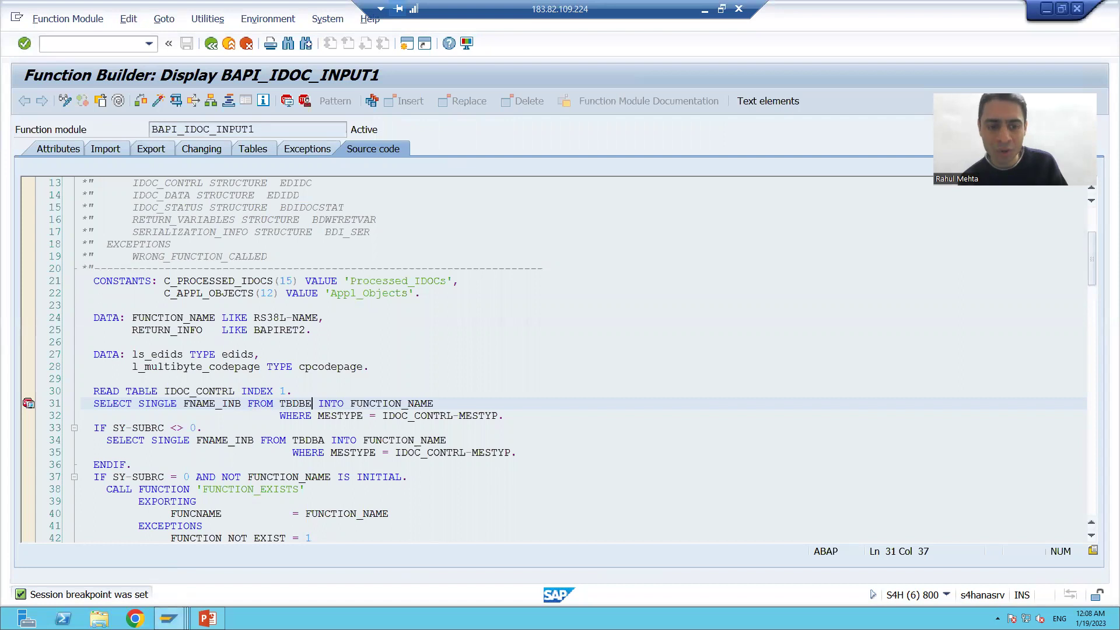
Switch to the ZTEMPLOYEE_27 table session and go back to the source code of function module ZBAPI_EMPLOYEE_CREATE
click(168, 619)
click(546, 560)
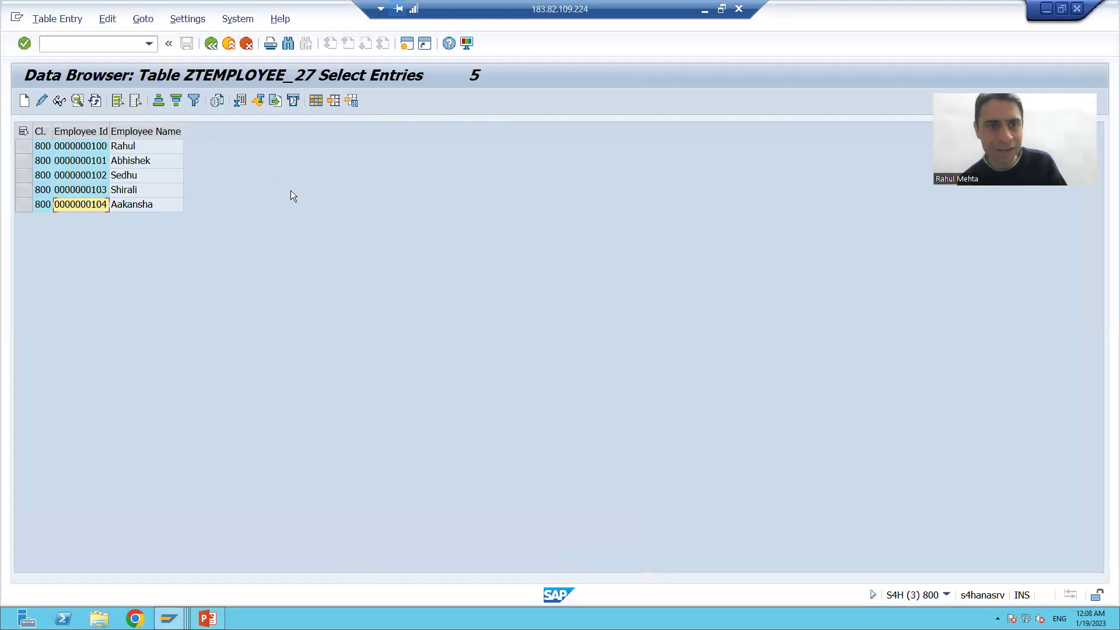
click(211, 43)
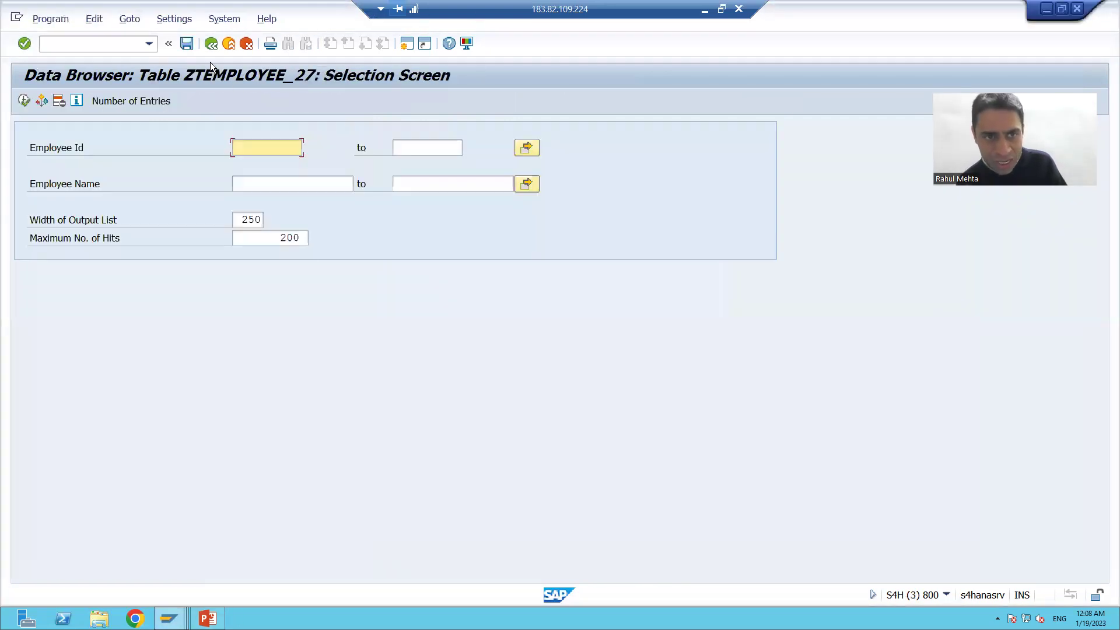
click(211, 43)
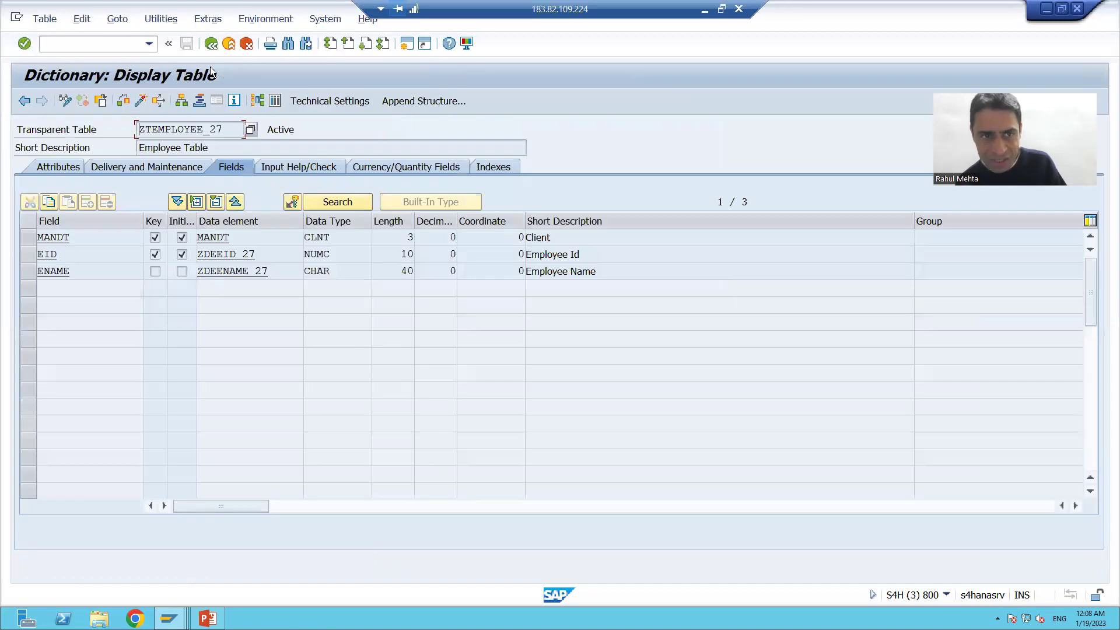
click(211, 43)
key(Down)
key(Down)
key(Down)
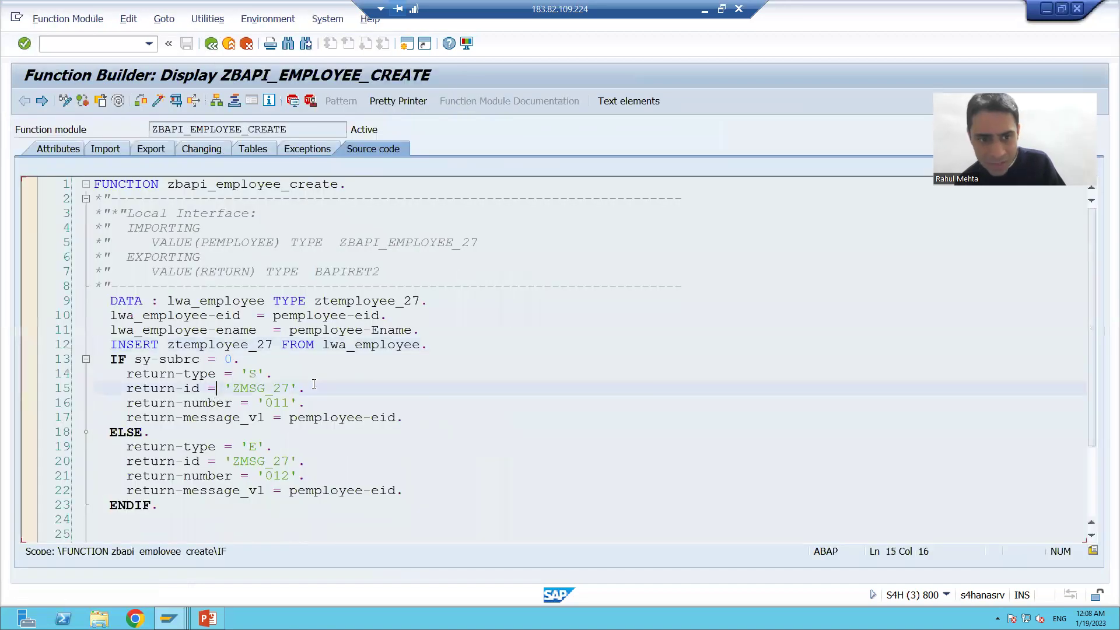
Review the success branch of the return message code and copy the message class name ZMSG_27
scroll(293, 410, down, 1)
click(258, 330)
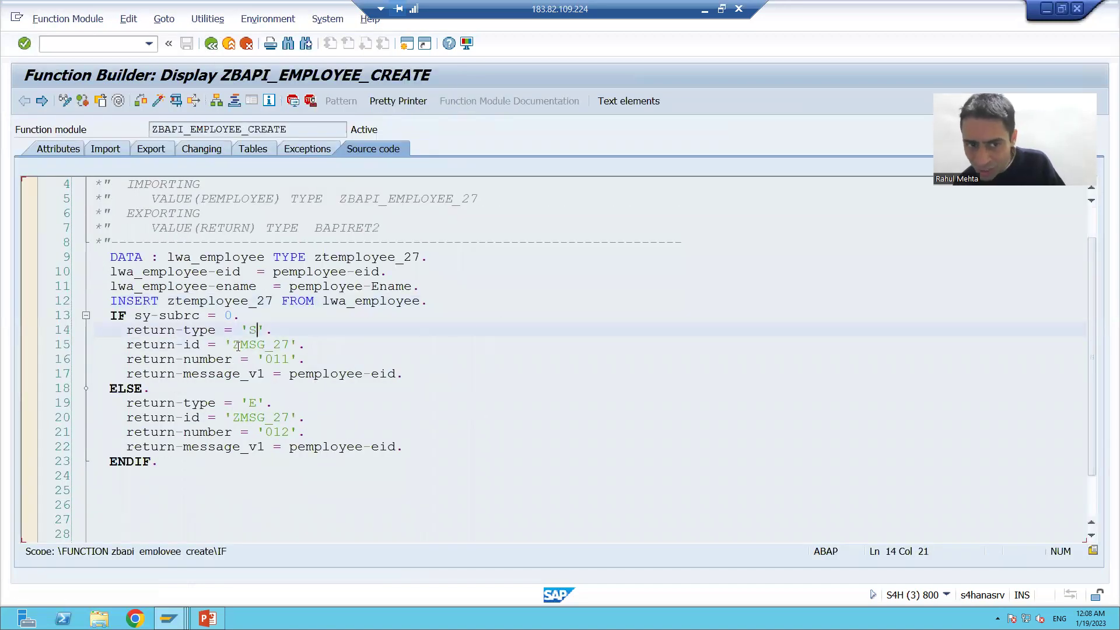
drag(237, 344, 290, 350)
key(ctrl+c)
click(274, 358)
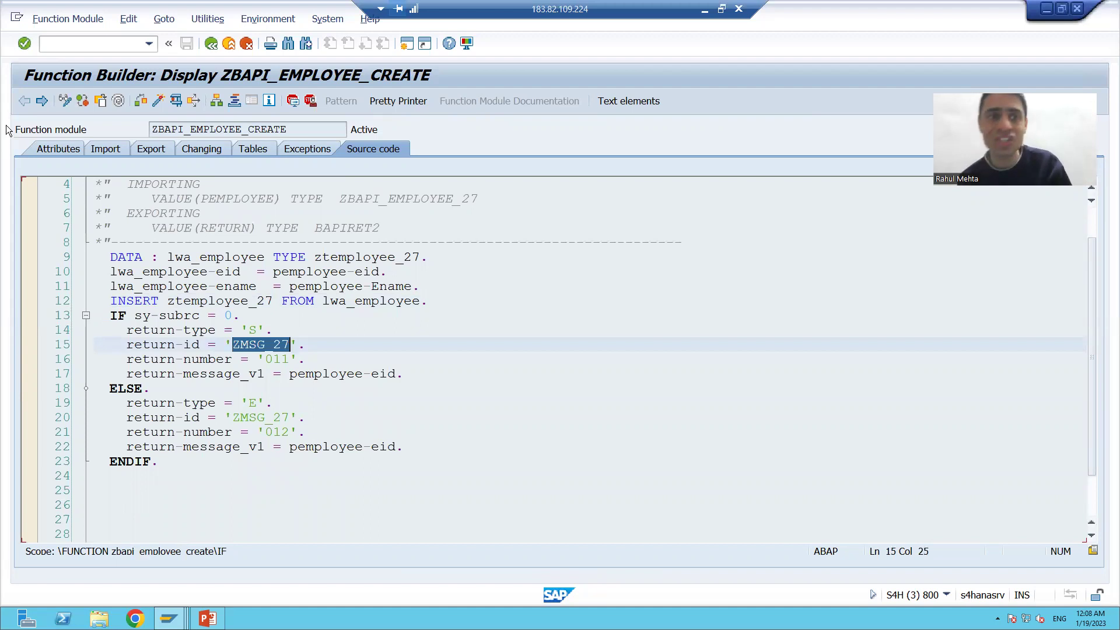
Open transaction SE91 in a new session and display the messages of message class ZMSG_27
click(117, 46)
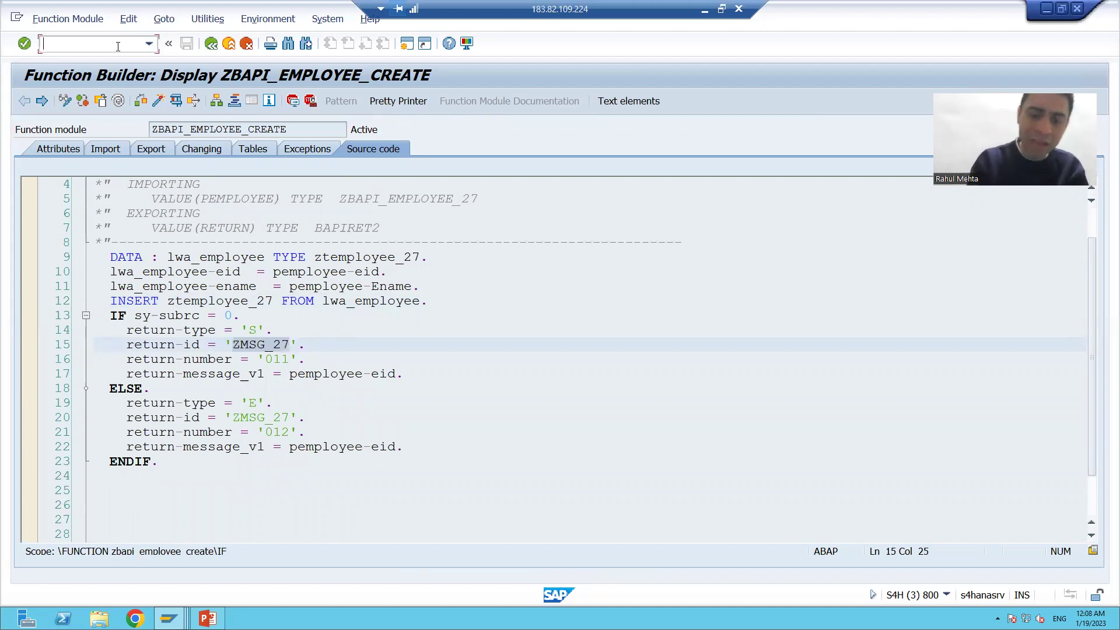
text(/ose91)
key(Return)
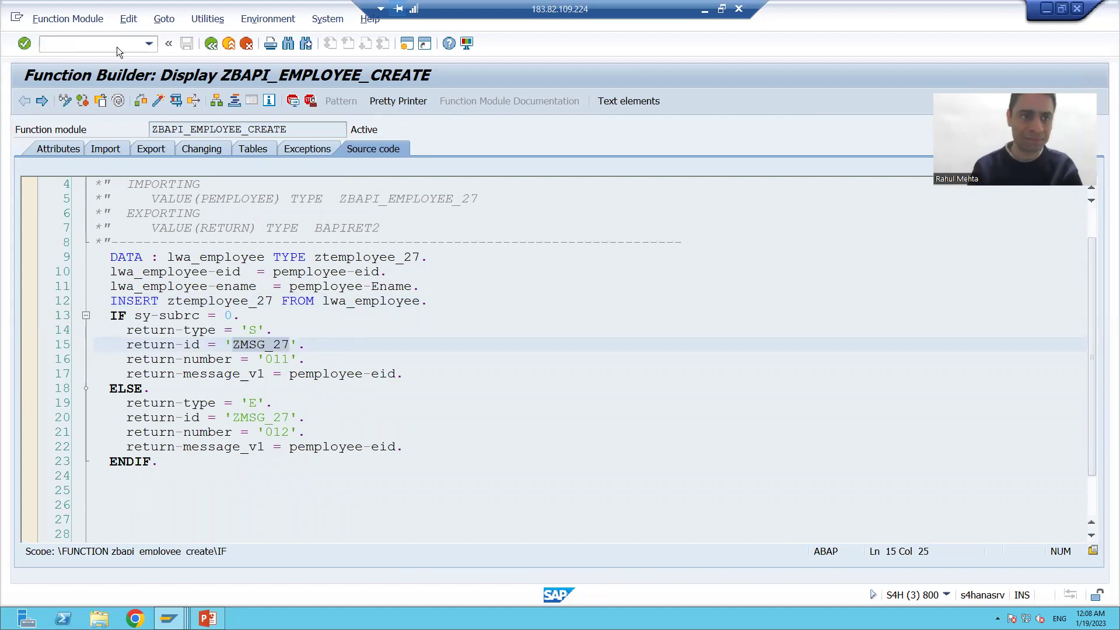
key(ctrl+v)
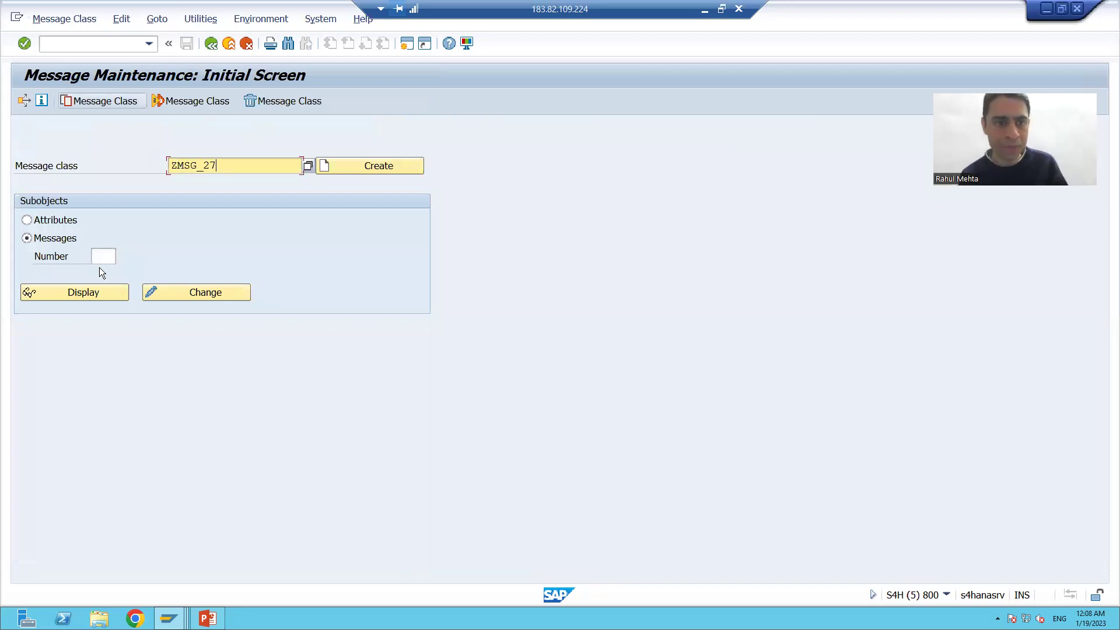
click(87, 294)
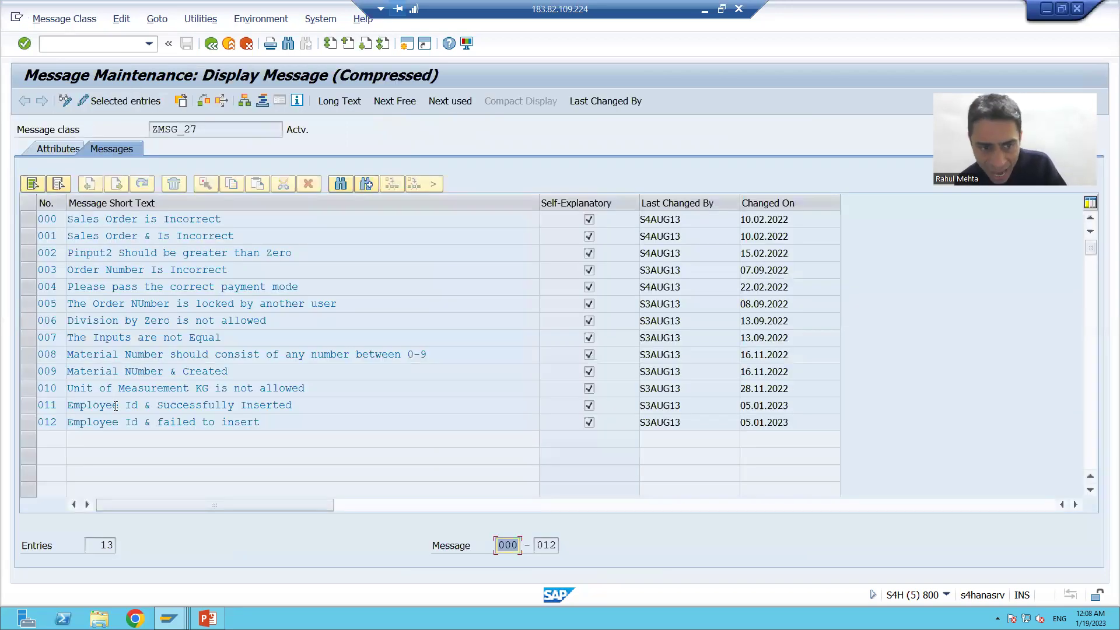
Examine the short text of message 011 and its & placeholder for the employee ID
click(116, 405)
click(145, 407)
double_click(148, 406)
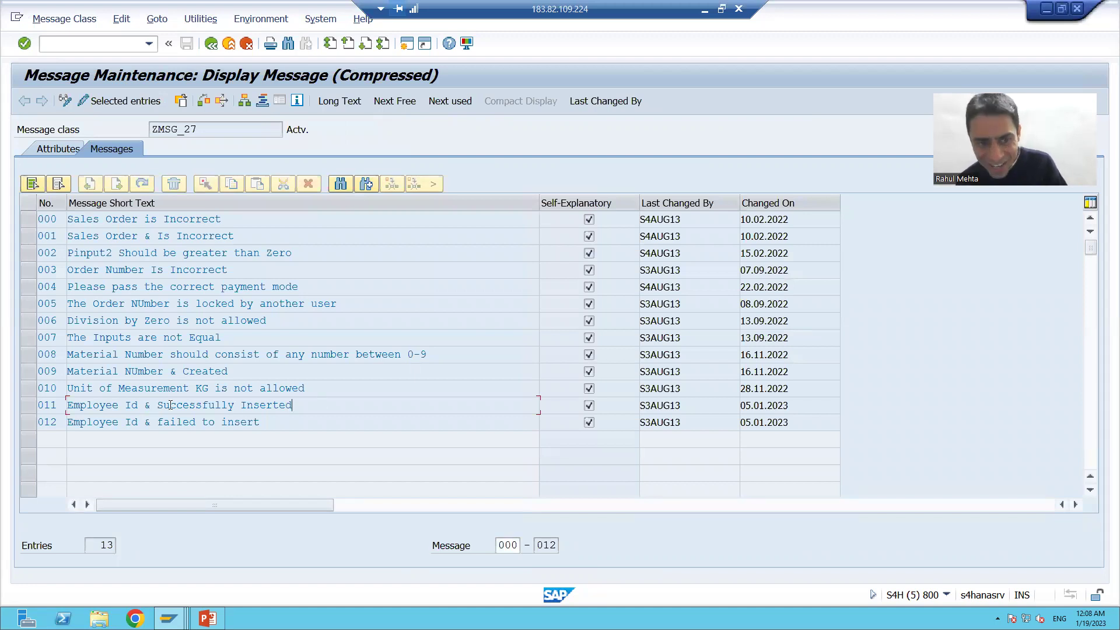
drag(320, 403, 63, 405)
click(64, 405)
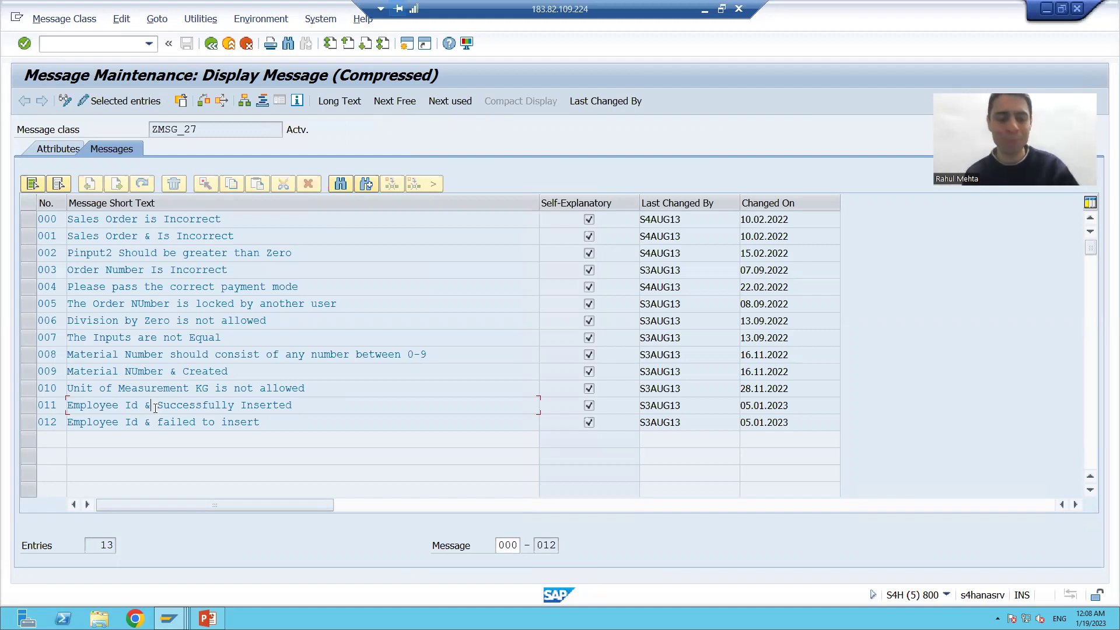
Return to the IDoc display session, open IDoc 382028 from the list and expand its status 53 record to read the message
key(alt+Tab)
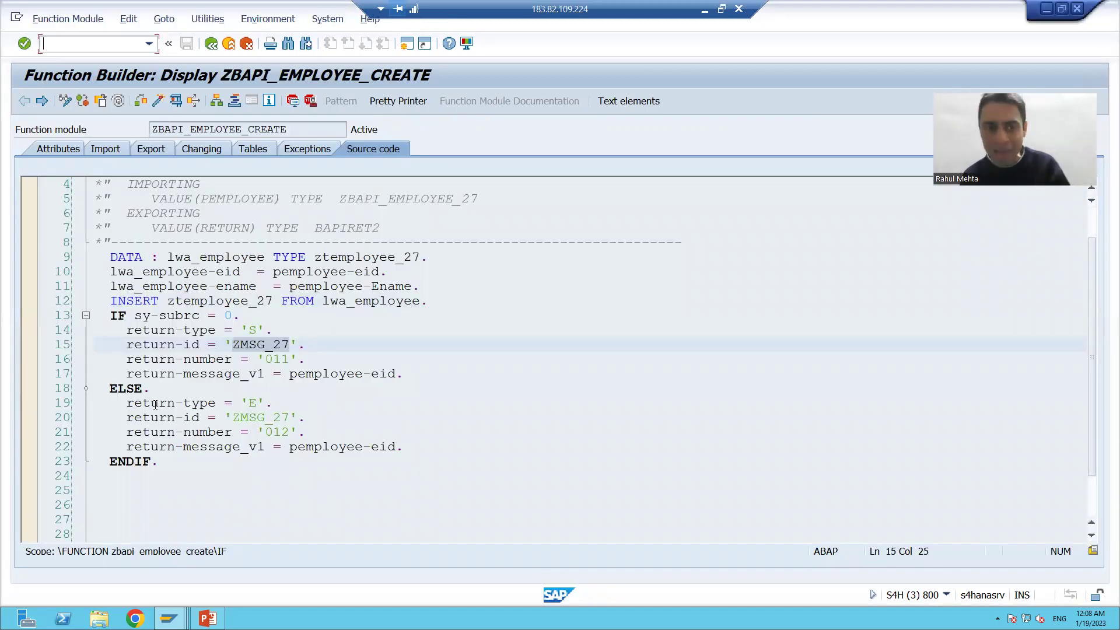
mouse_move(169, 617)
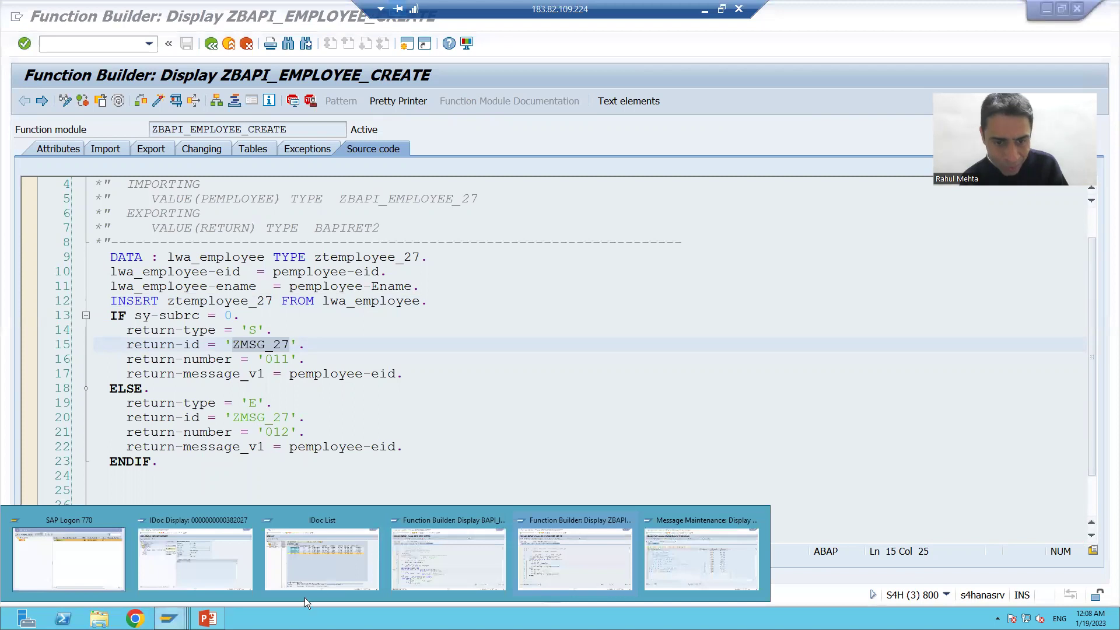
click(326, 577)
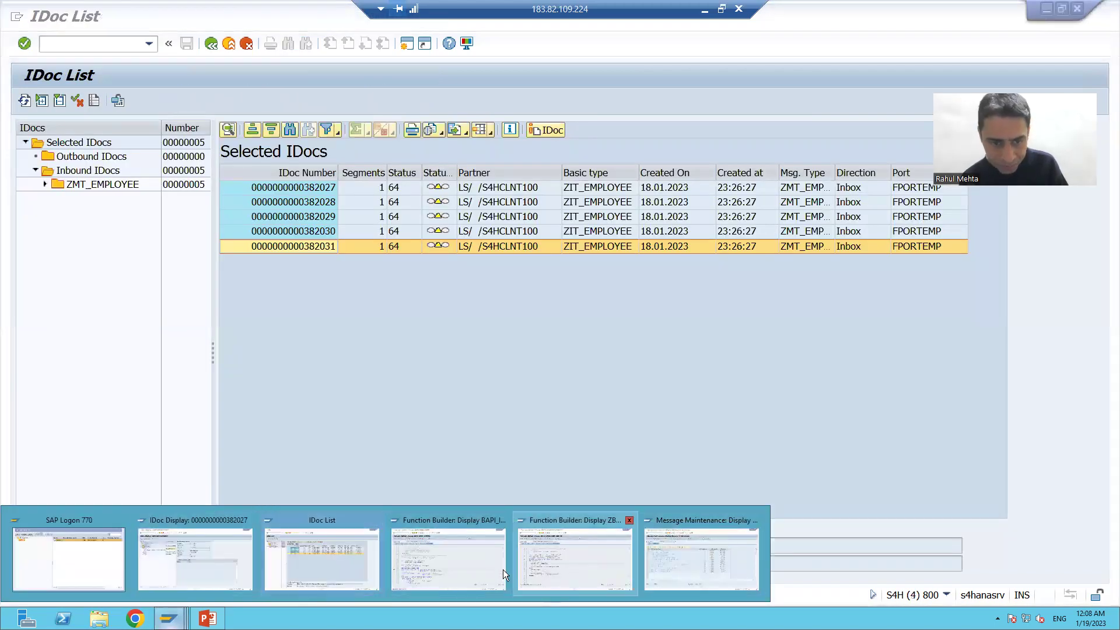
click(205, 555)
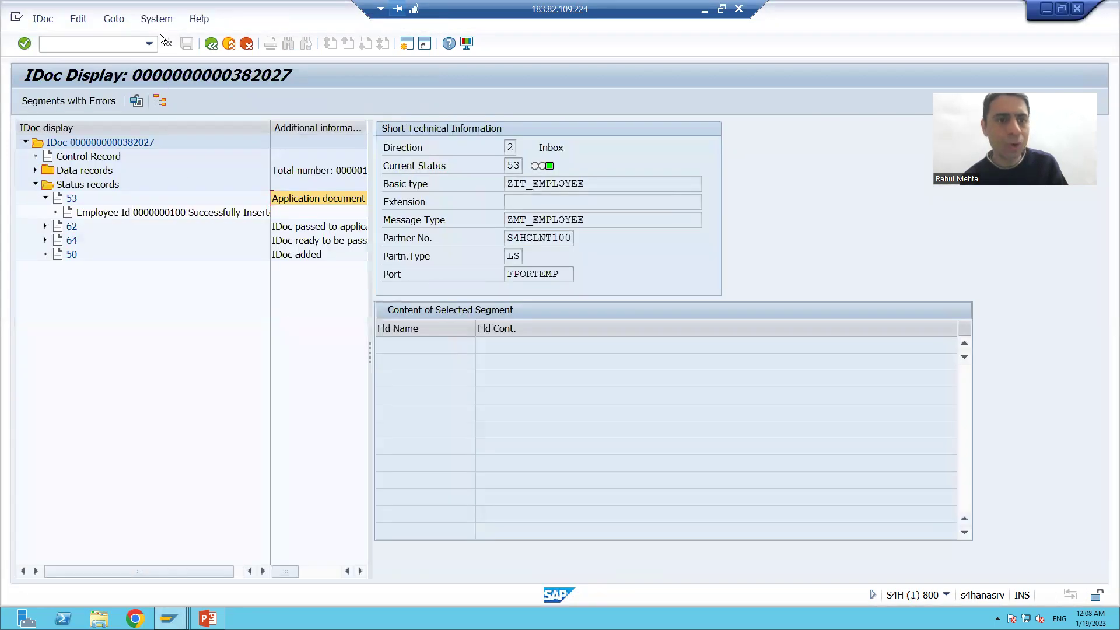
key(F3)
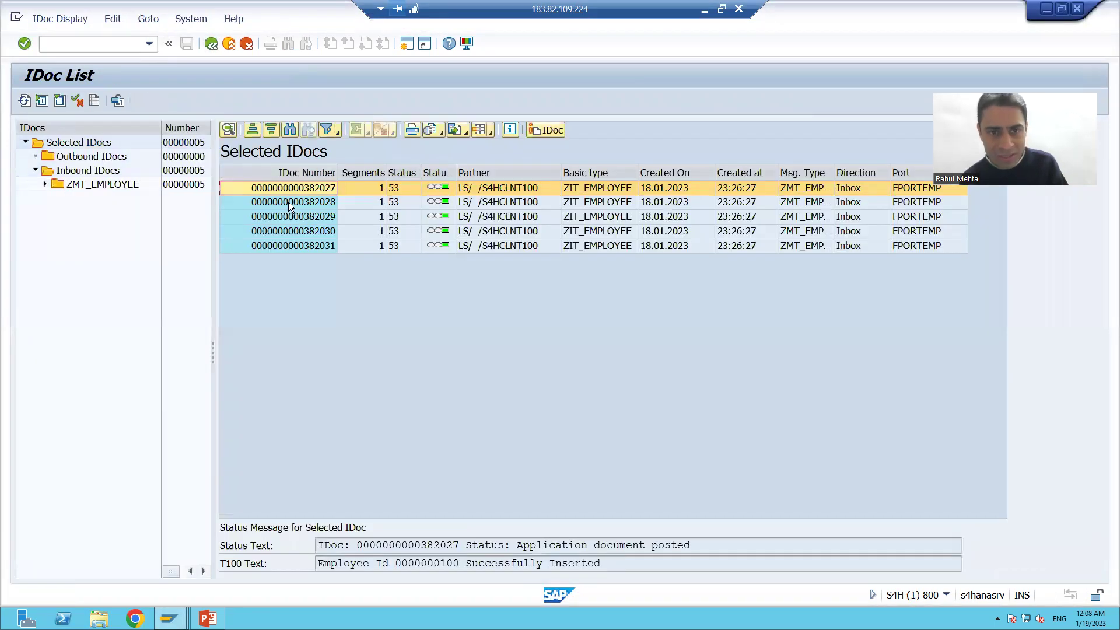
double_click(289, 201)
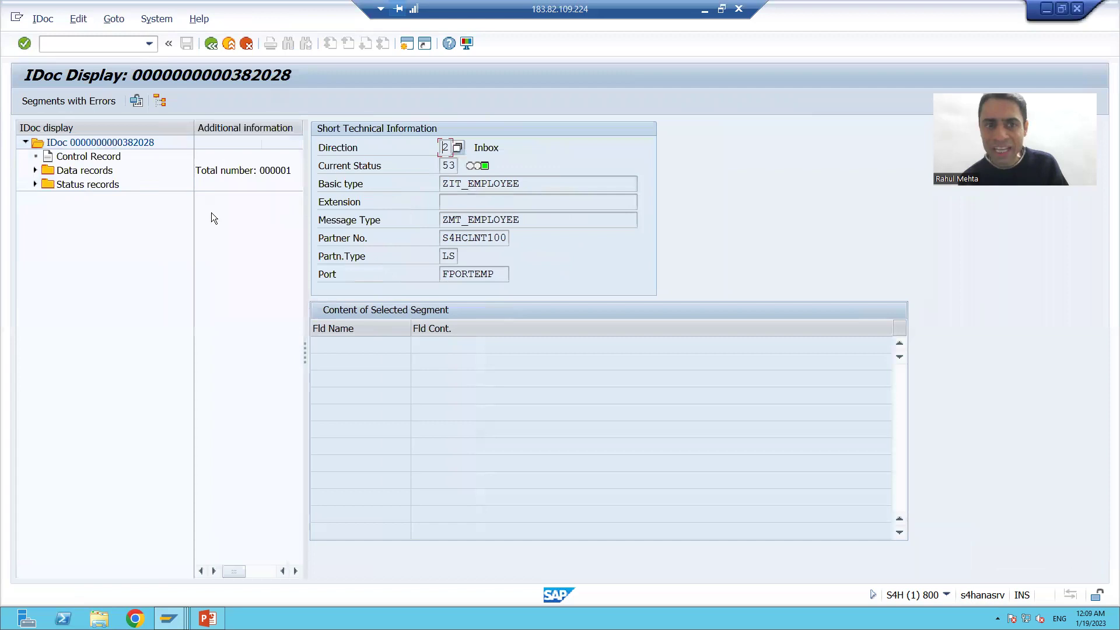
click(35, 184)
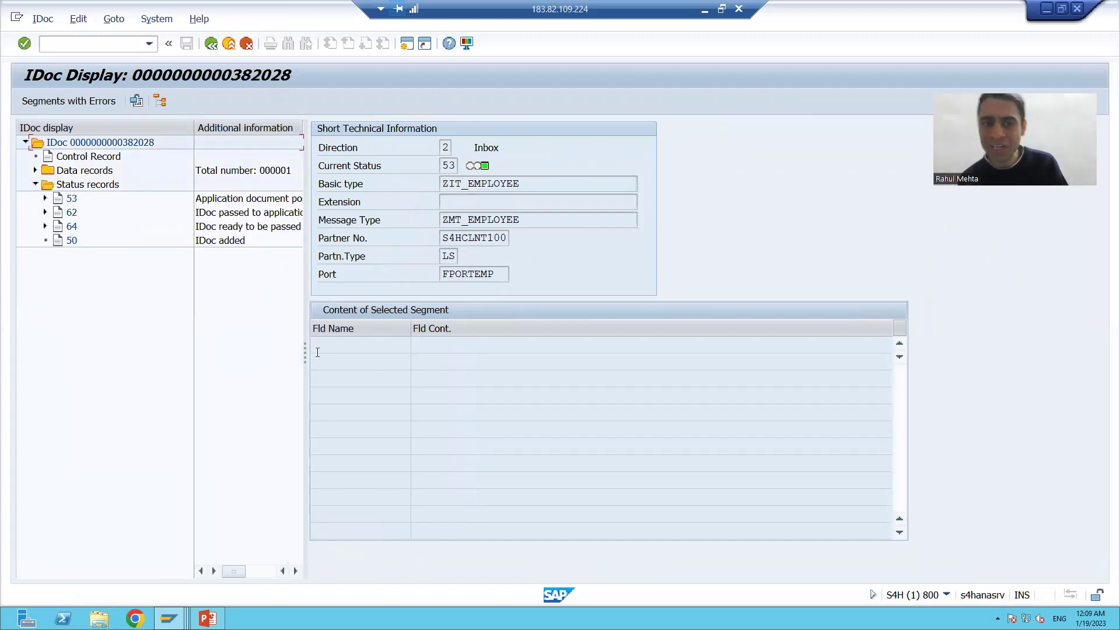
drag(304, 350, 423, 349)
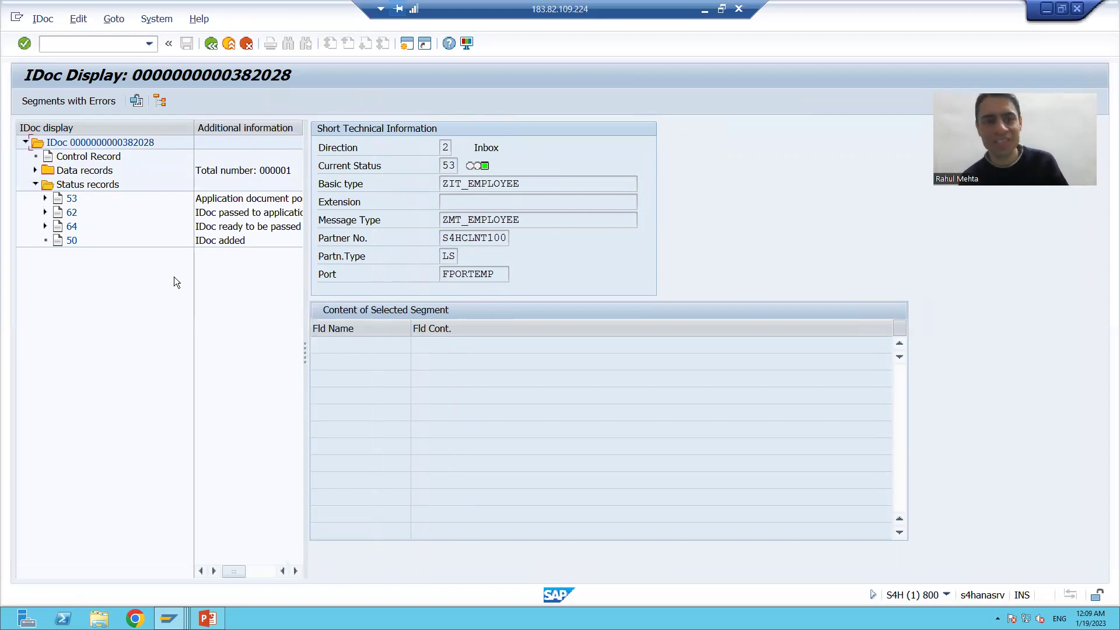
click(45, 198)
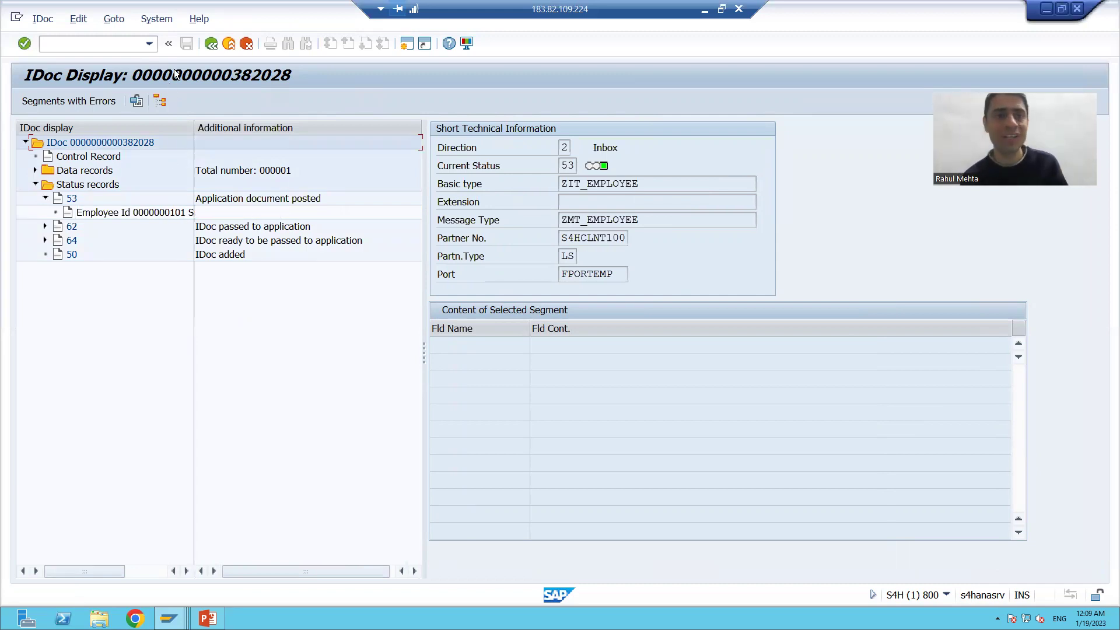
Go back to the IDoc list, open IDoc 382029 and expand its data records and status 53 record
key(F3)
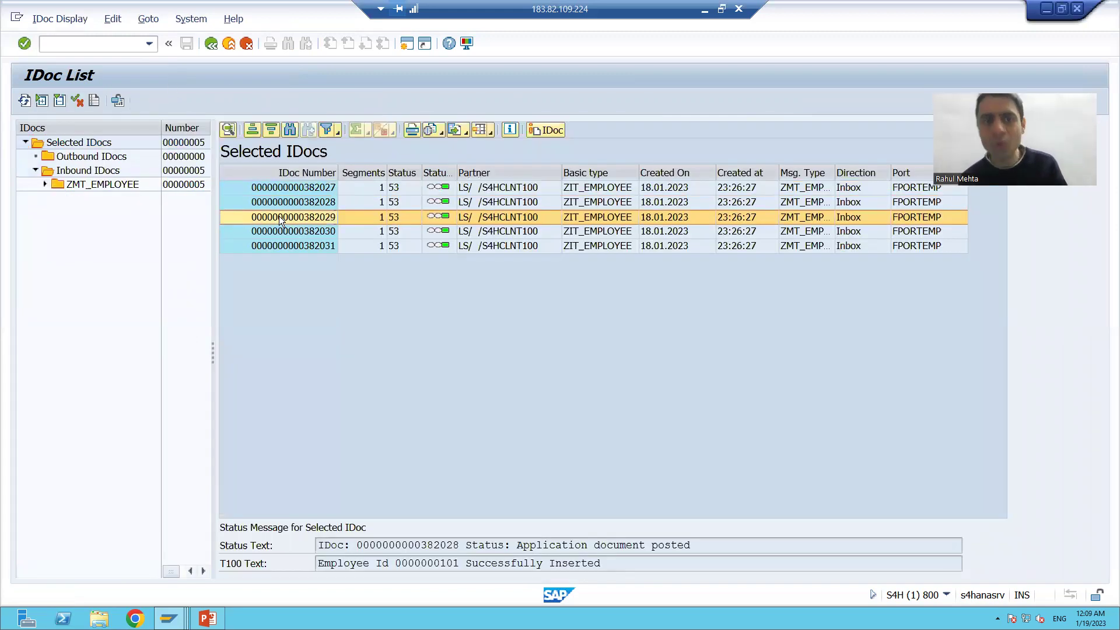
double_click(279, 216)
click(35, 170)
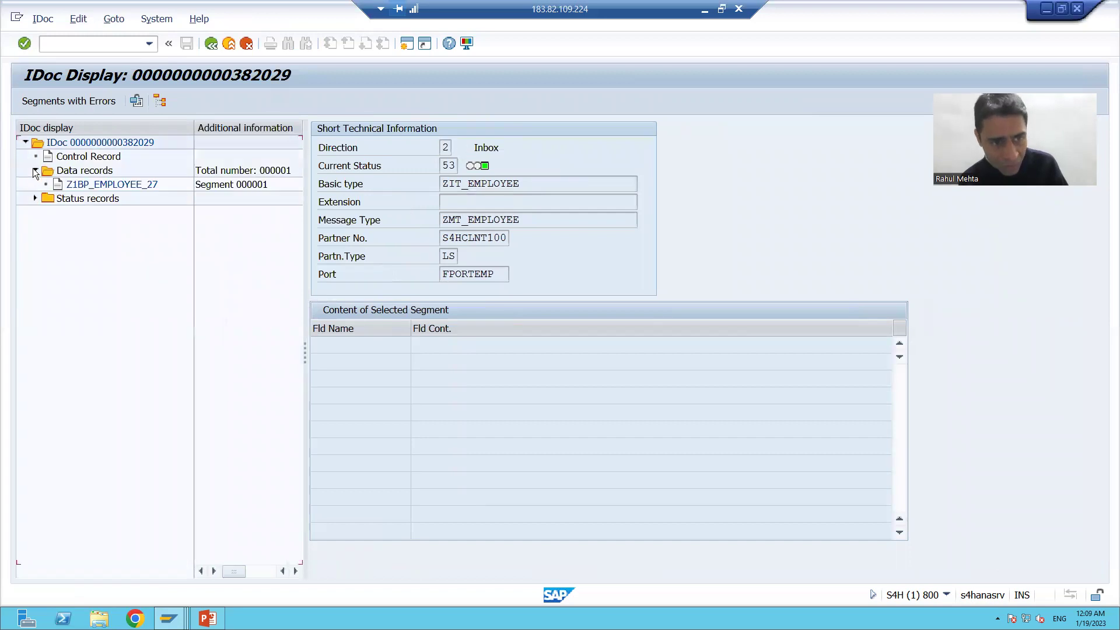
click(33, 198)
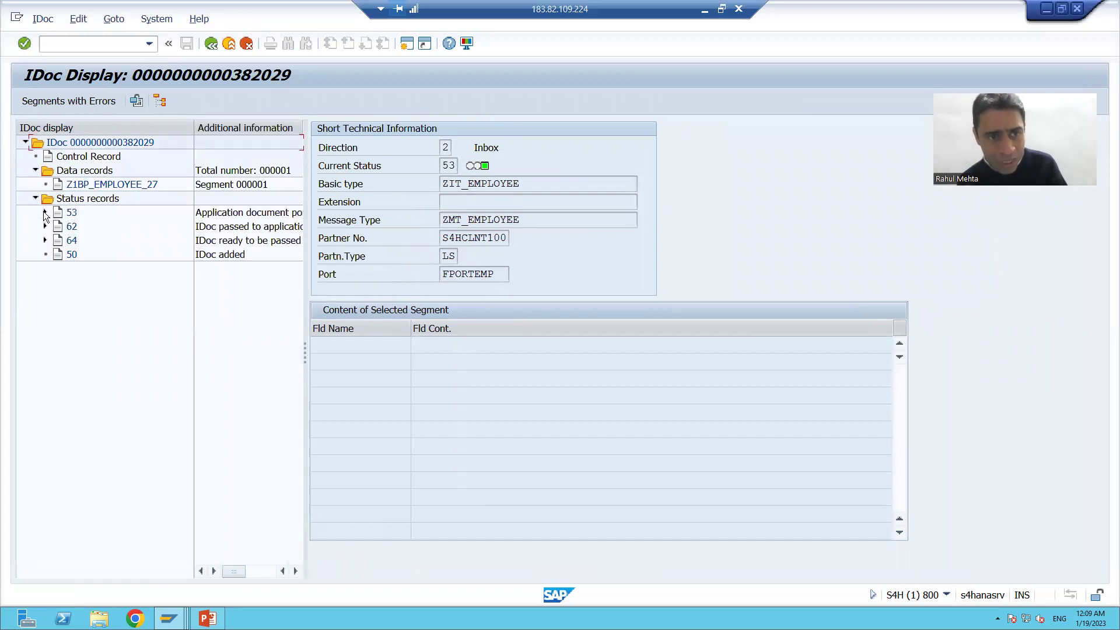
click(45, 213)
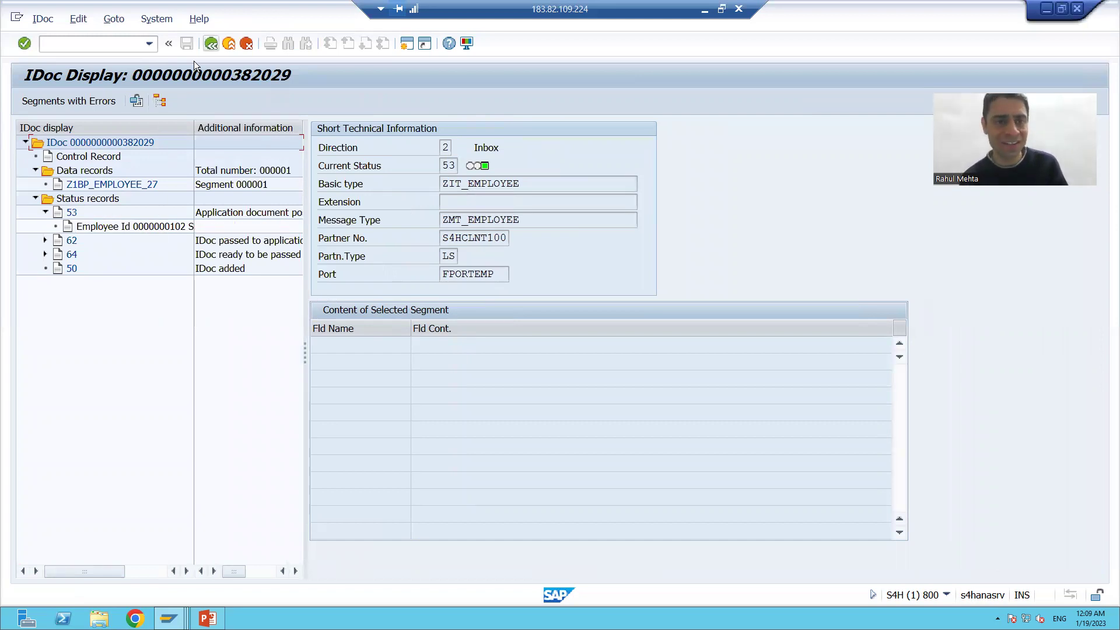
Return to the LSM Workbench process steps and rerun Create IDoc Overview for logical message ZMT_EMPLOYEE
key(F3)
key(F3)
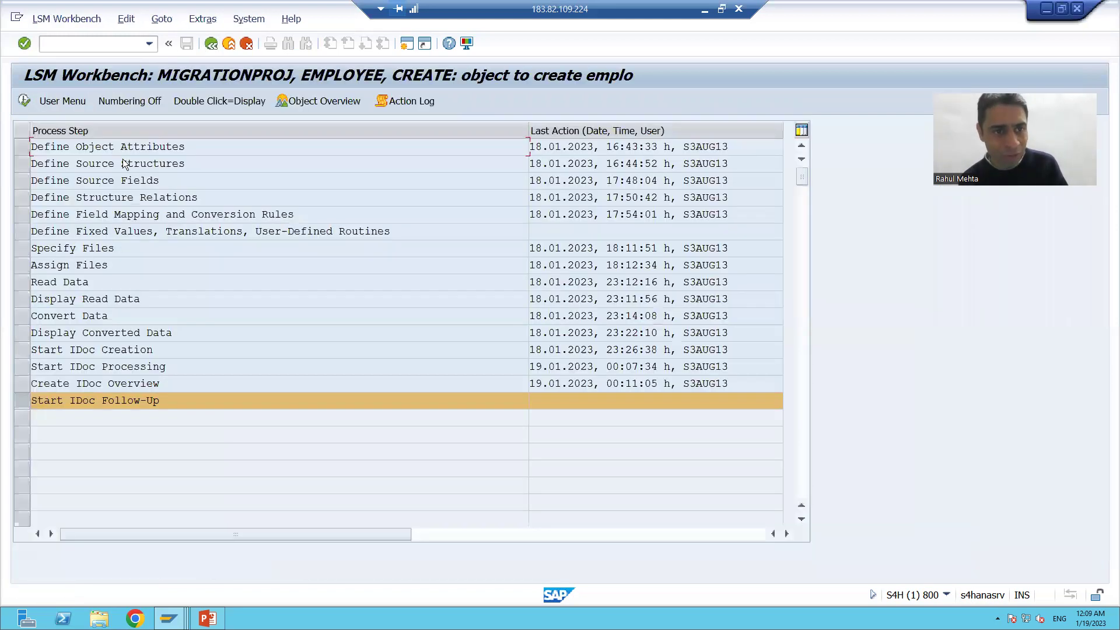
click(26, 382)
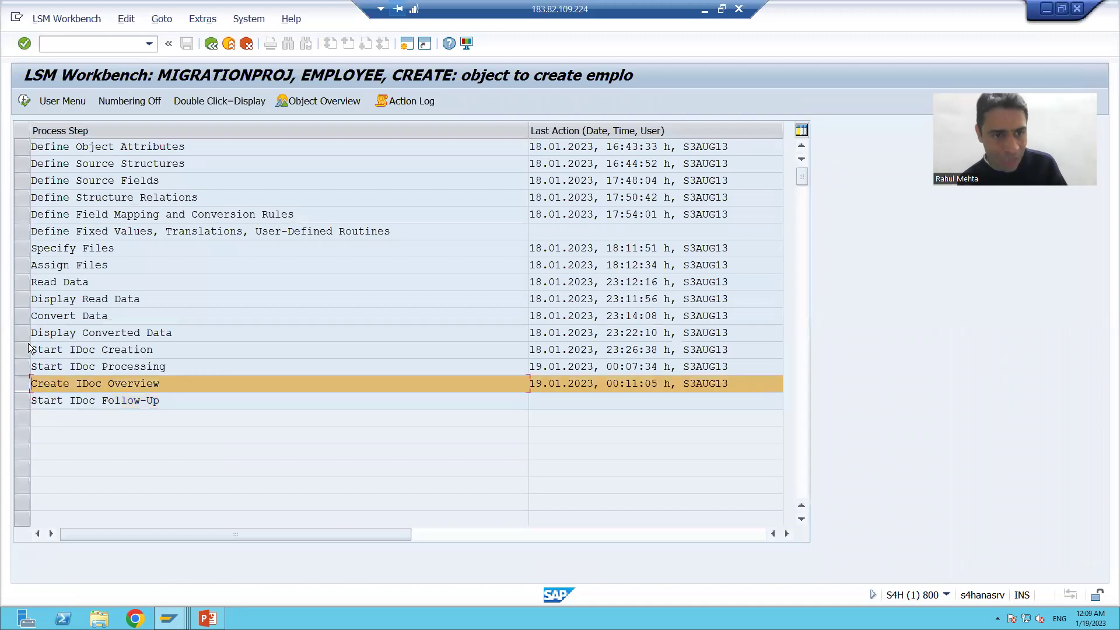
click(24, 100)
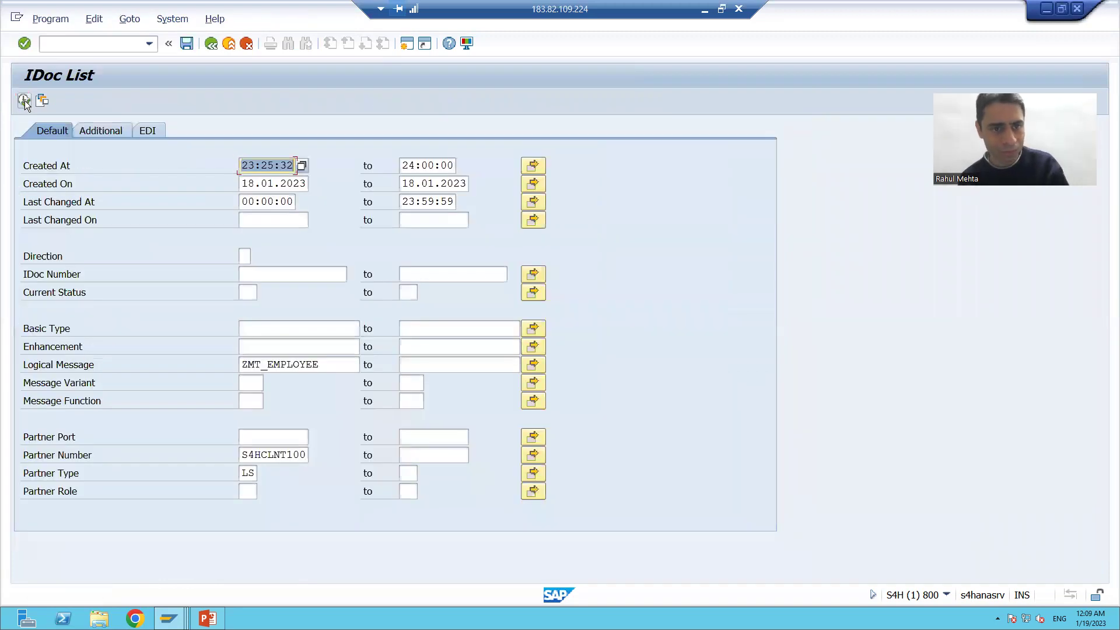
click(24, 100)
Open IDoc 382030 and expand its status records down to the status 53 message
double_click(268, 230)
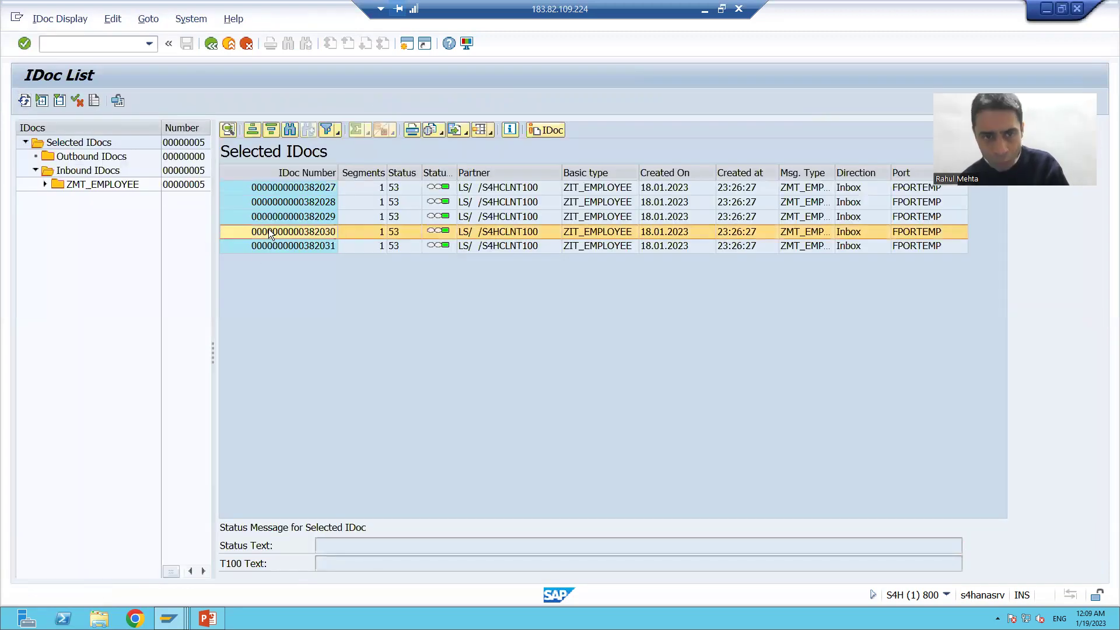
click(35, 184)
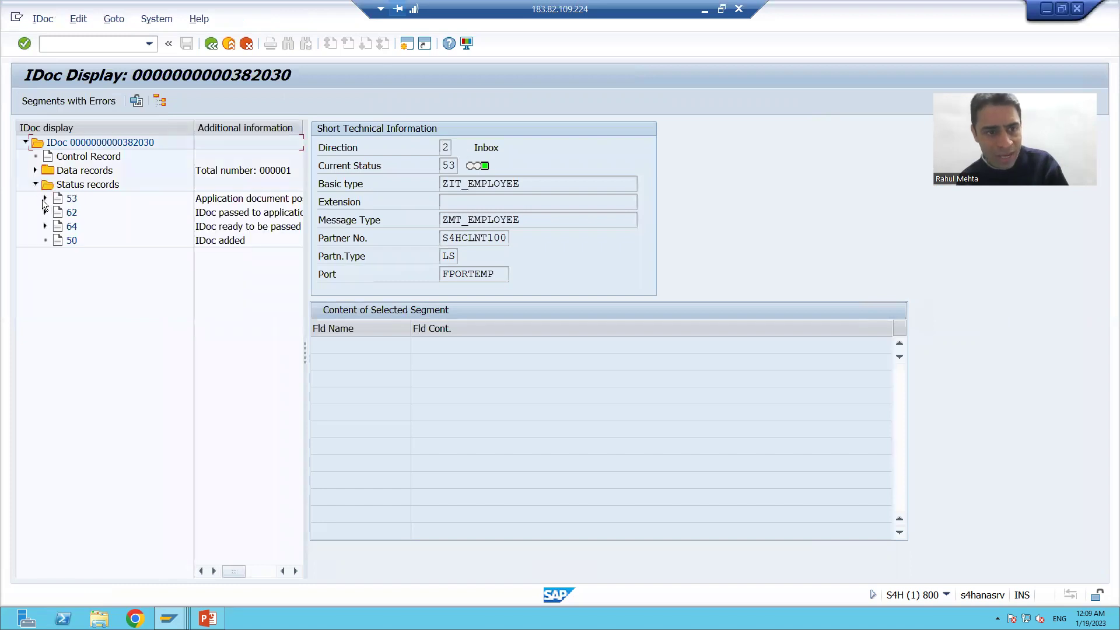
click(45, 198)
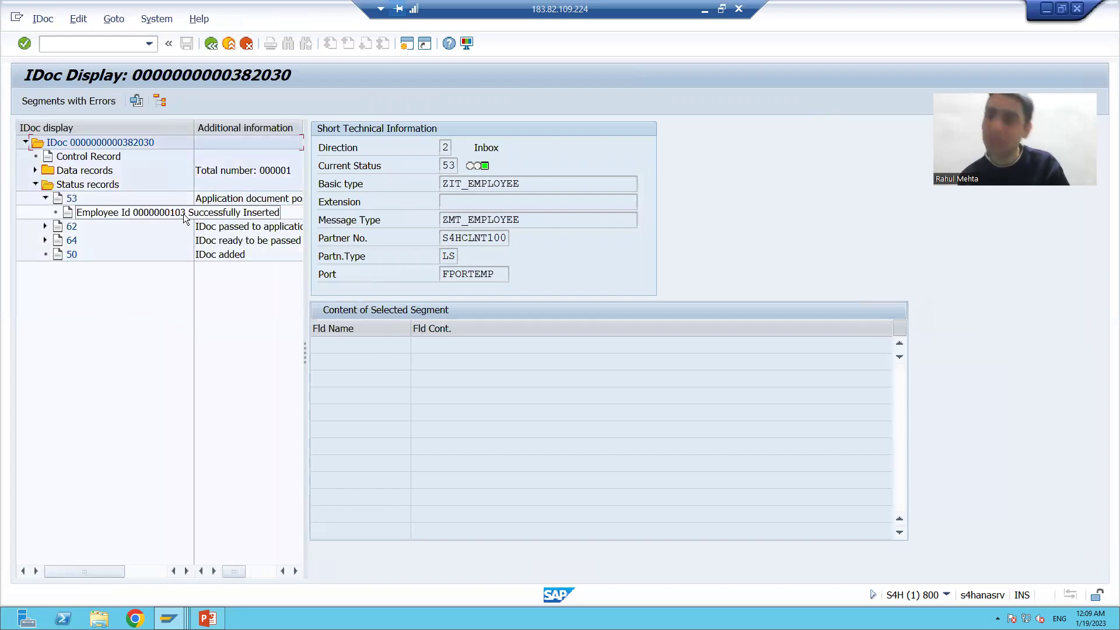
Return to the IDoc list, open IDoc 382031, expand its status 53 record and widen the tree column to read the message
click(211, 43)
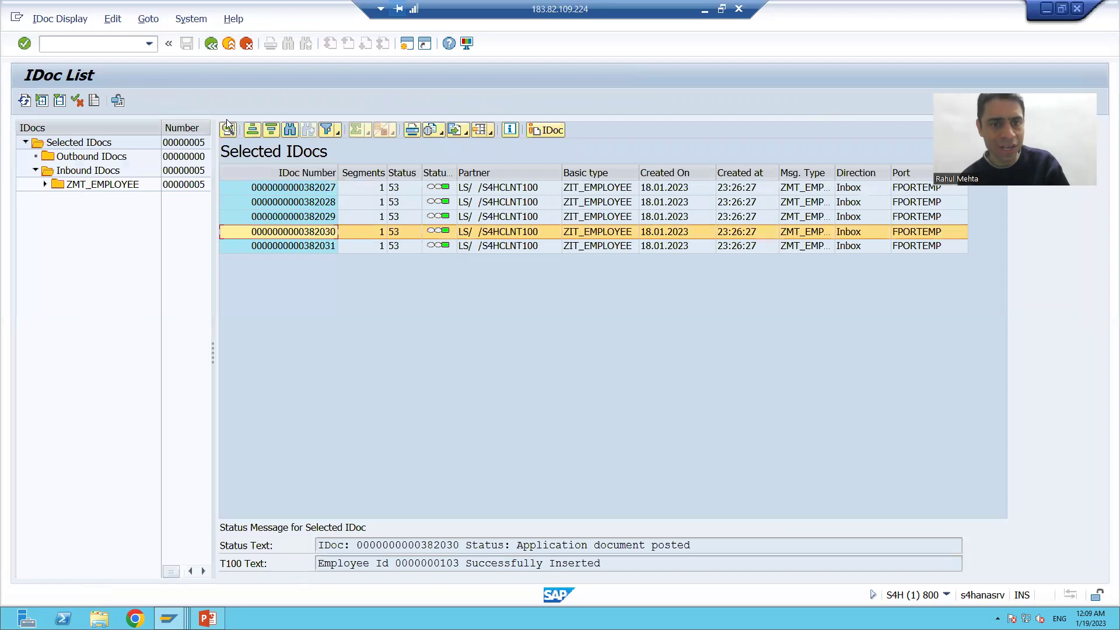
double_click(286, 245)
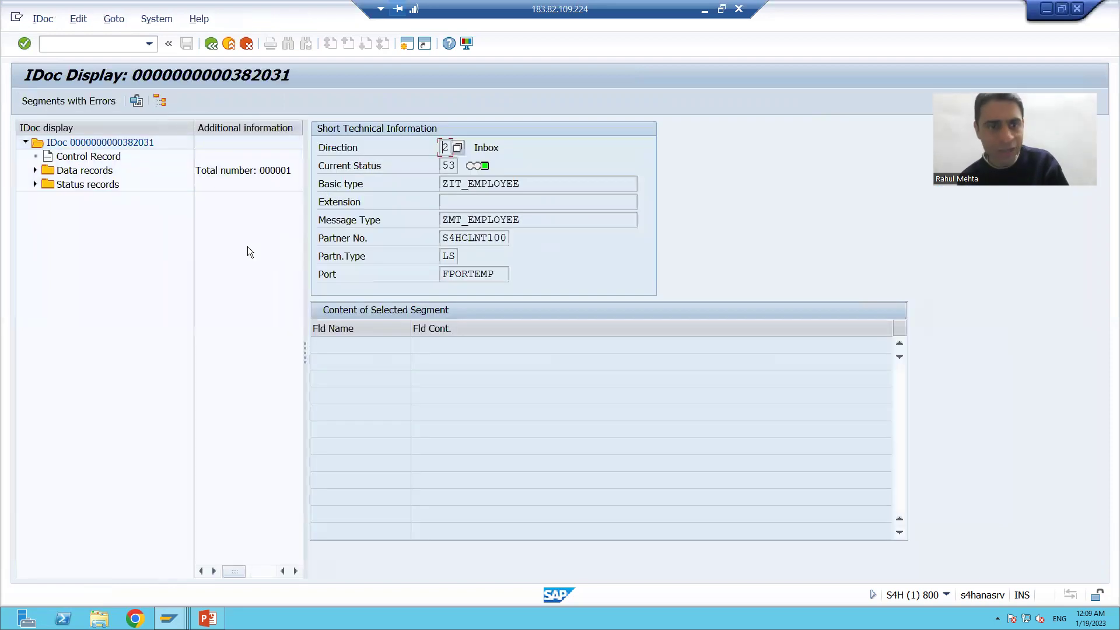
click(35, 184)
click(46, 198)
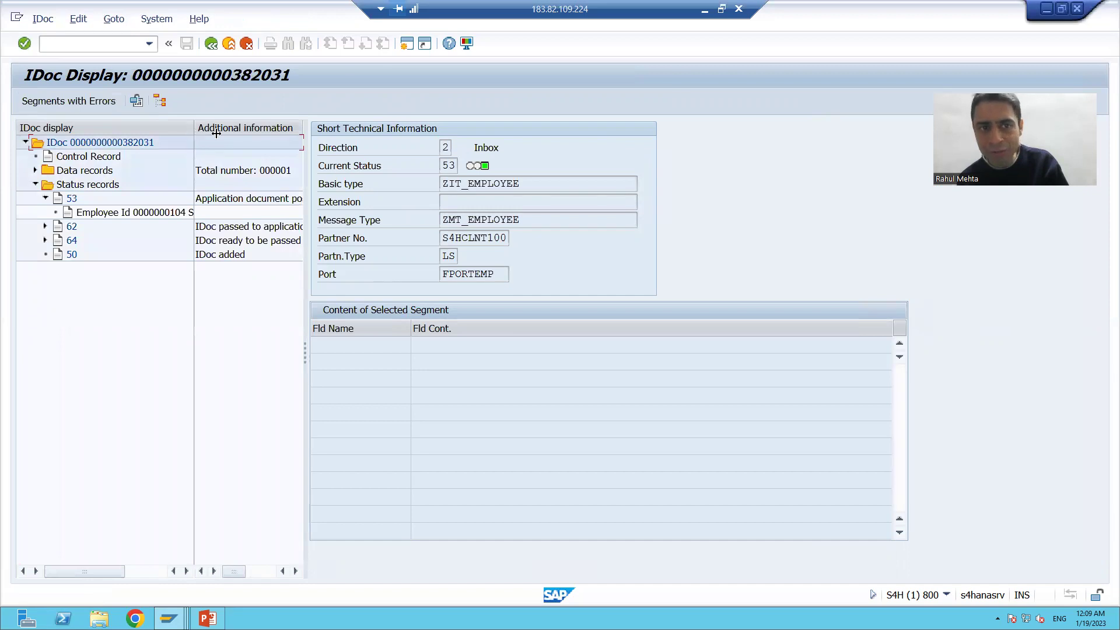
drag(194, 133, 236, 153)
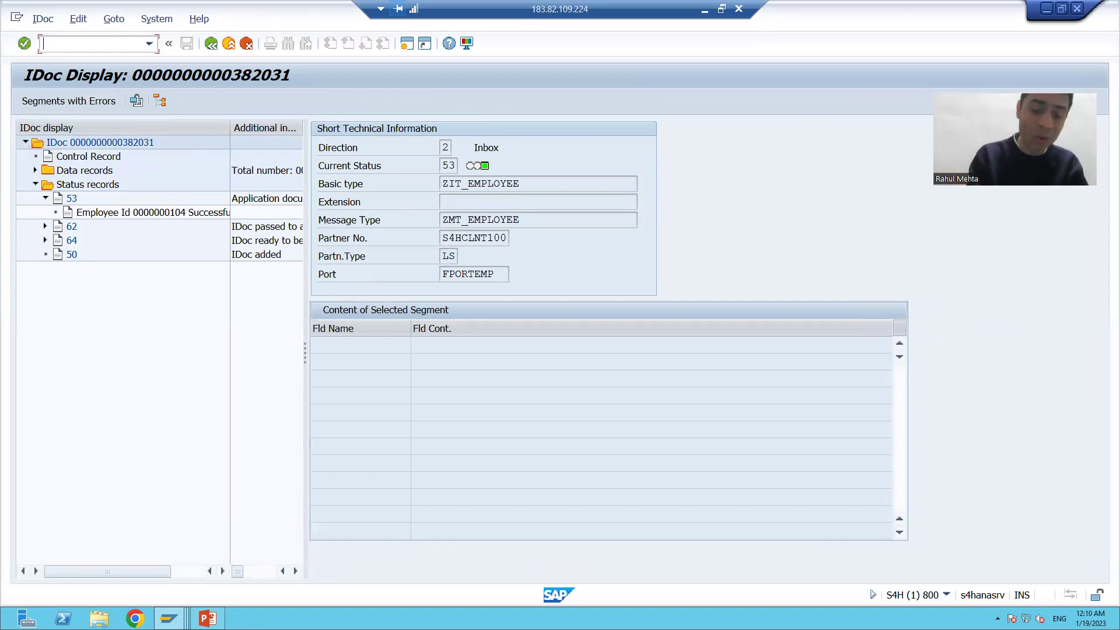
Start transaction SE11, display database table EDIDS and open the selection screen for its contents
text(/nse11)
key(Return)
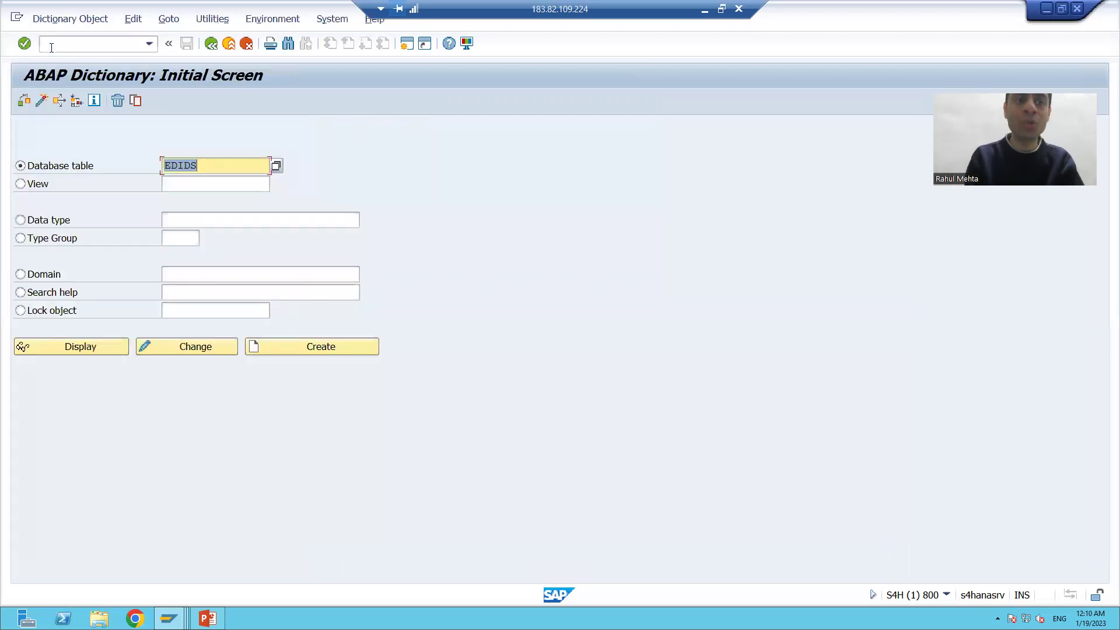
text(EDID)
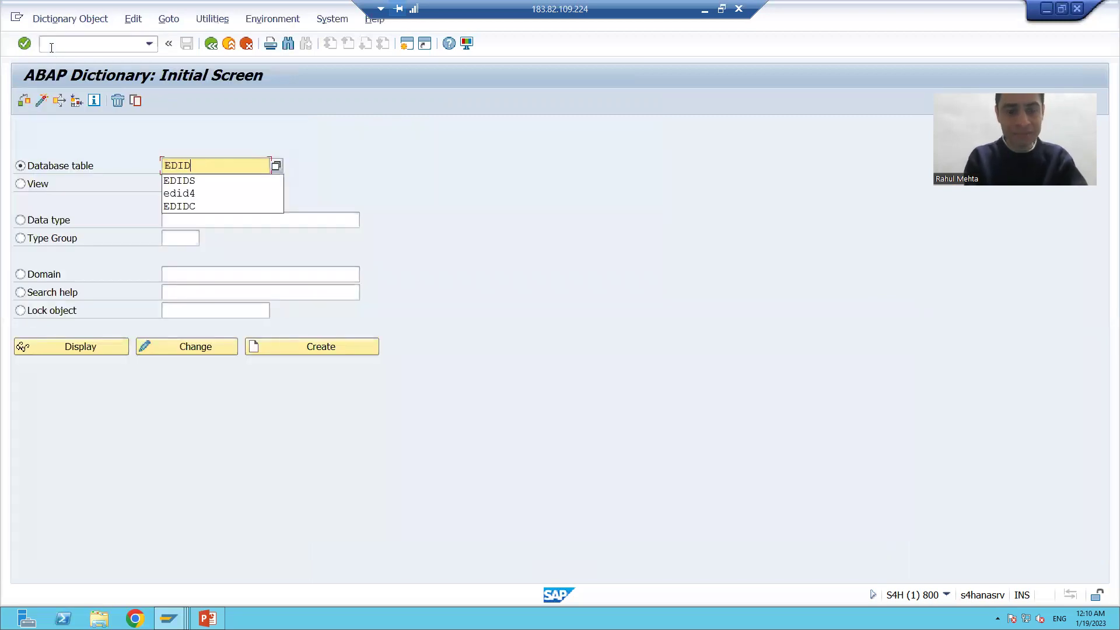
key(Down)
key(Return)
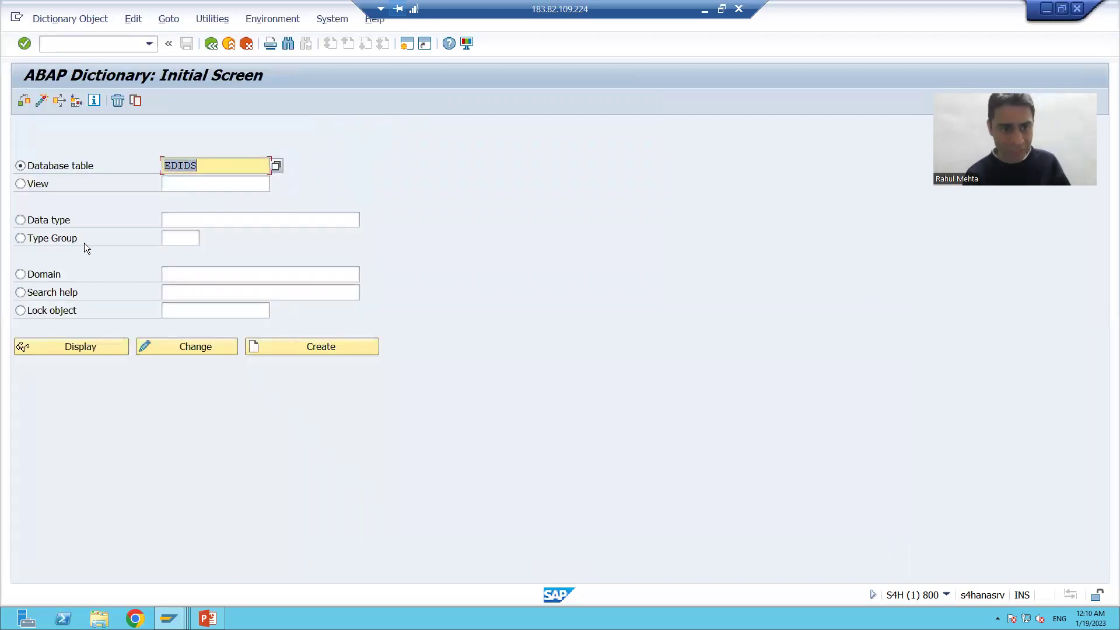
click(101, 343)
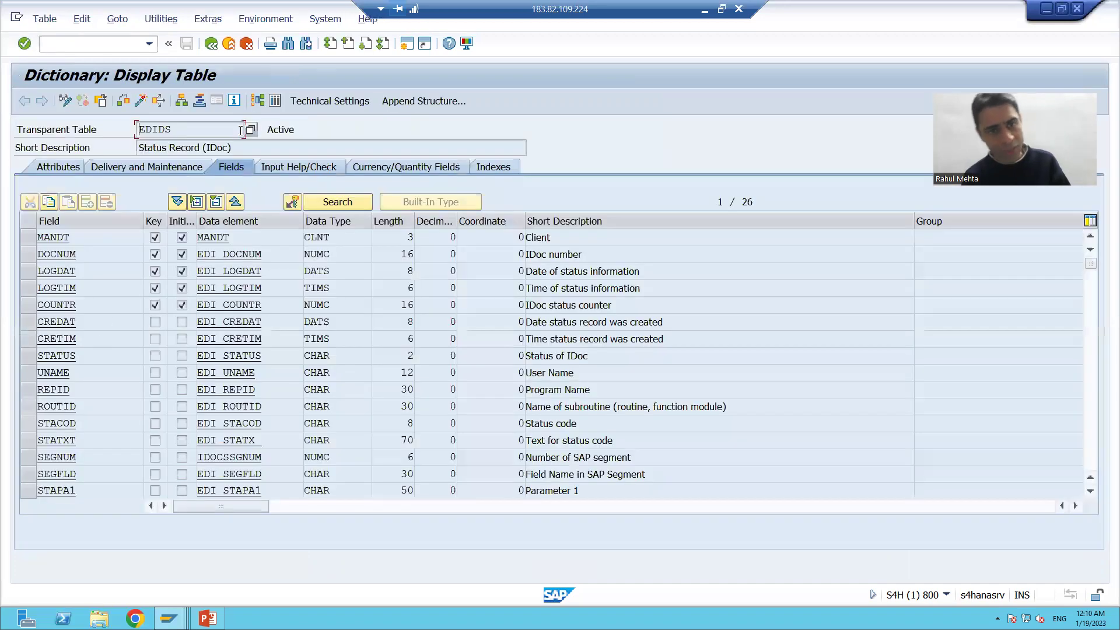
click(275, 101)
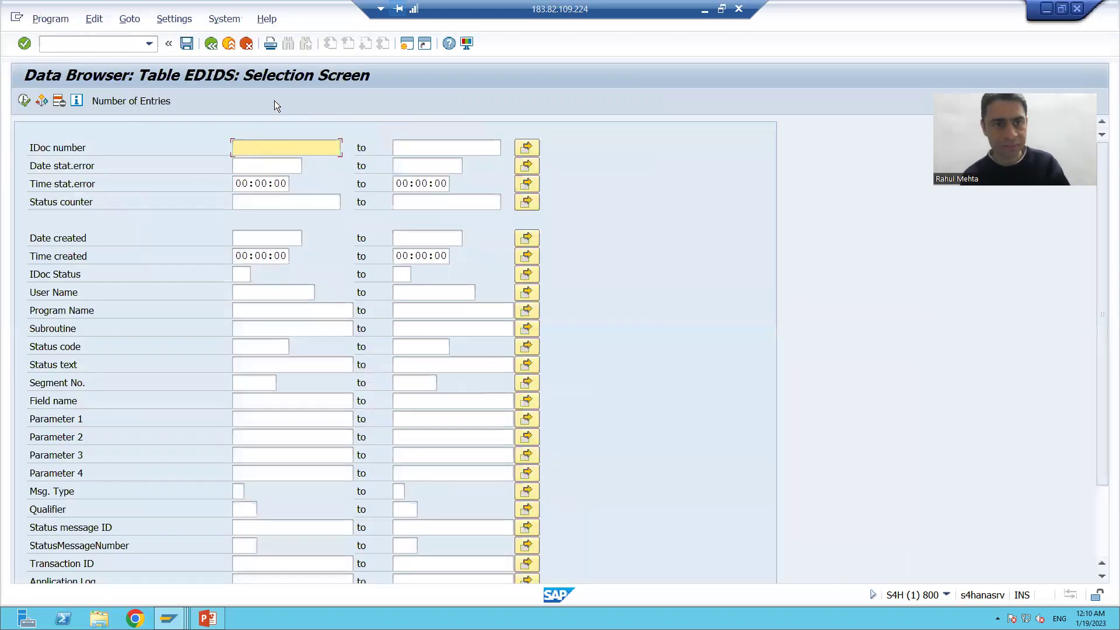
Filter EDIDS by the single IDoc numbers 382028, 382029, 382030, 382031 and 382027, and run the selection
click(526, 147)
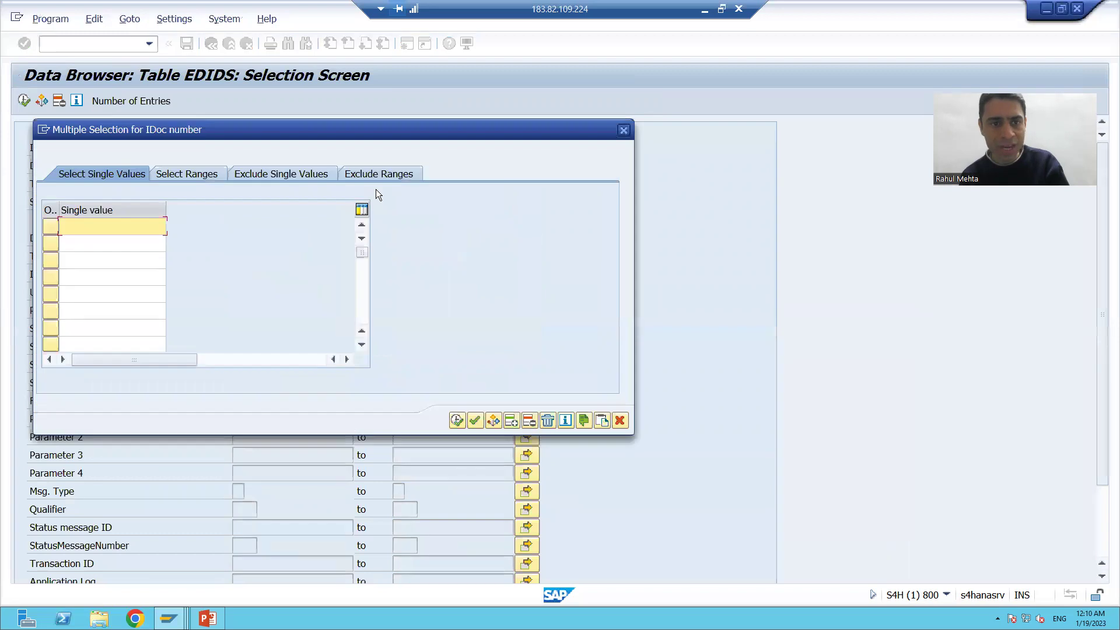
click(125, 241)
click(124, 243)
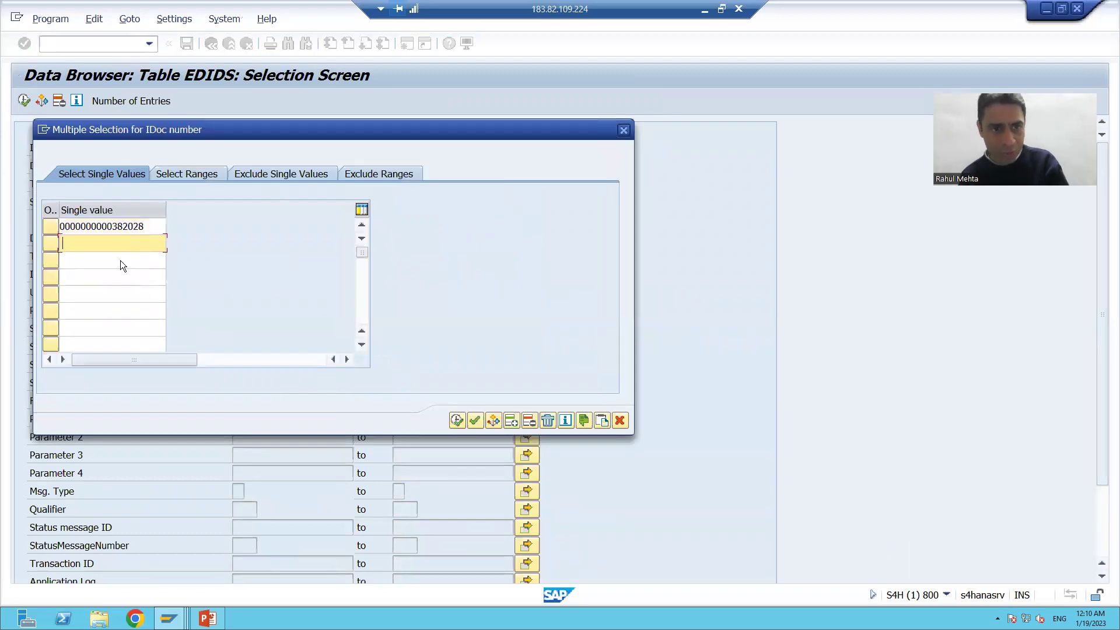
click(120, 262)
key(BackSpace)
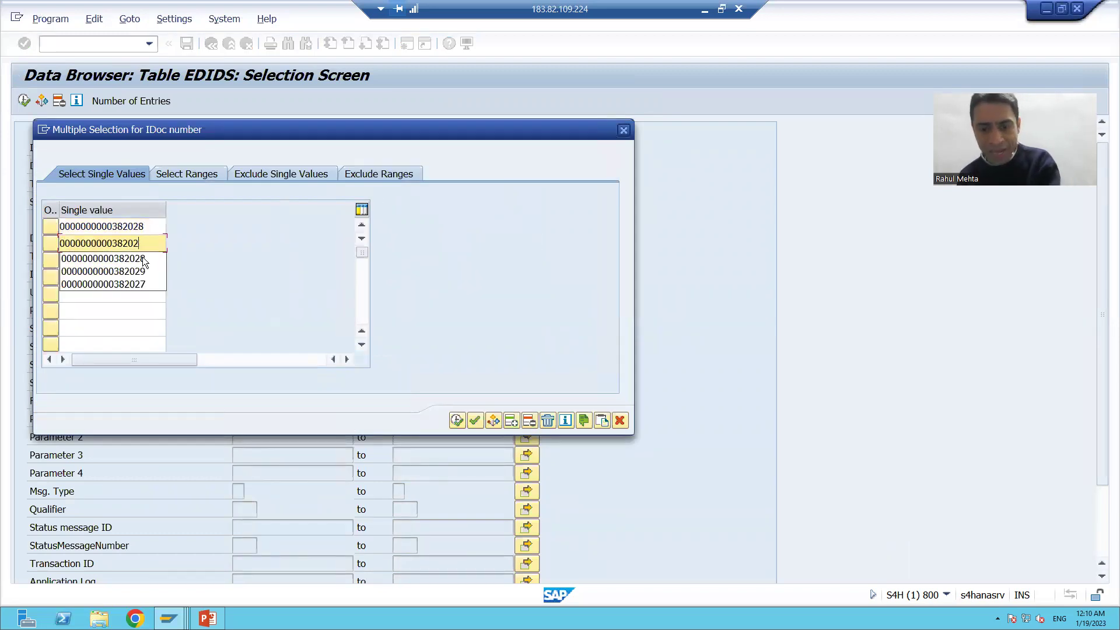
text(9)
click(125, 261)
click(126, 300)
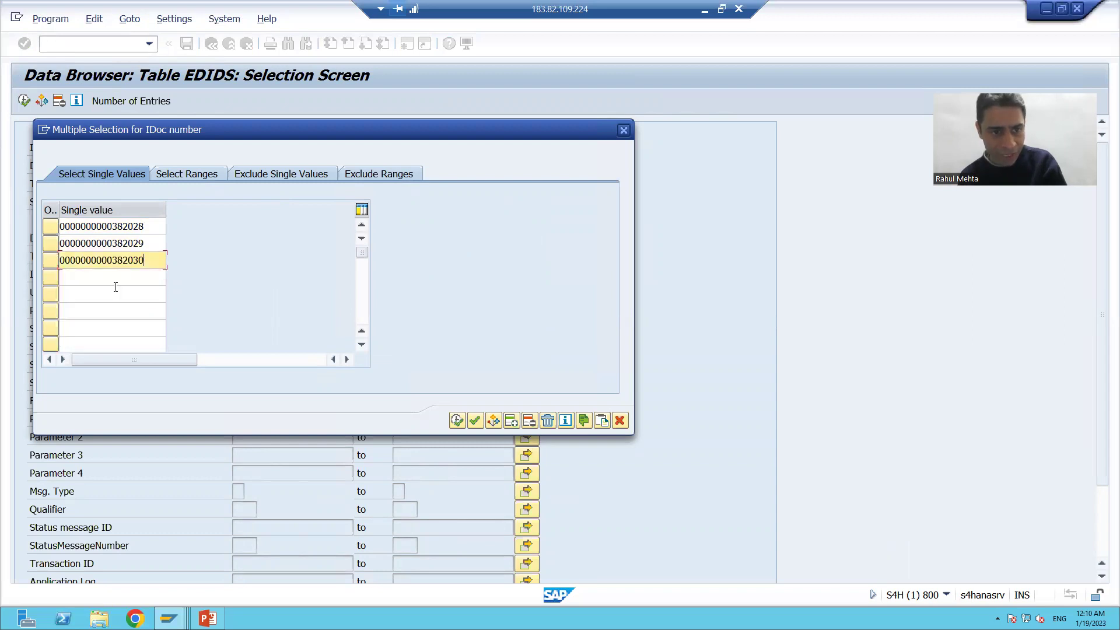
click(114, 277)
click(125, 331)
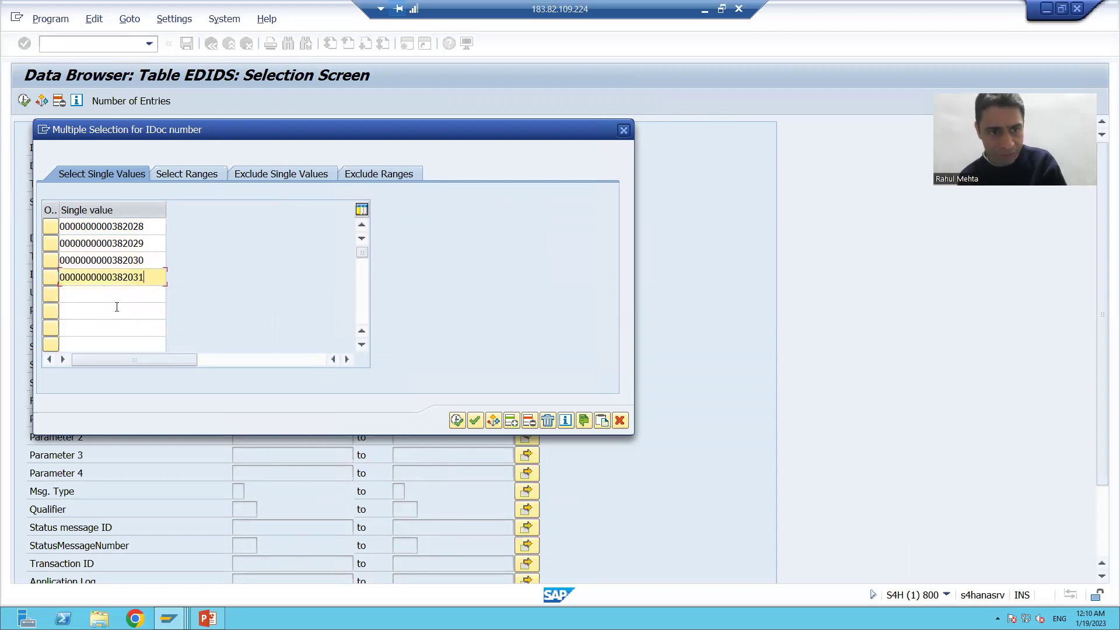
click(114, 292)
click(124, 357)
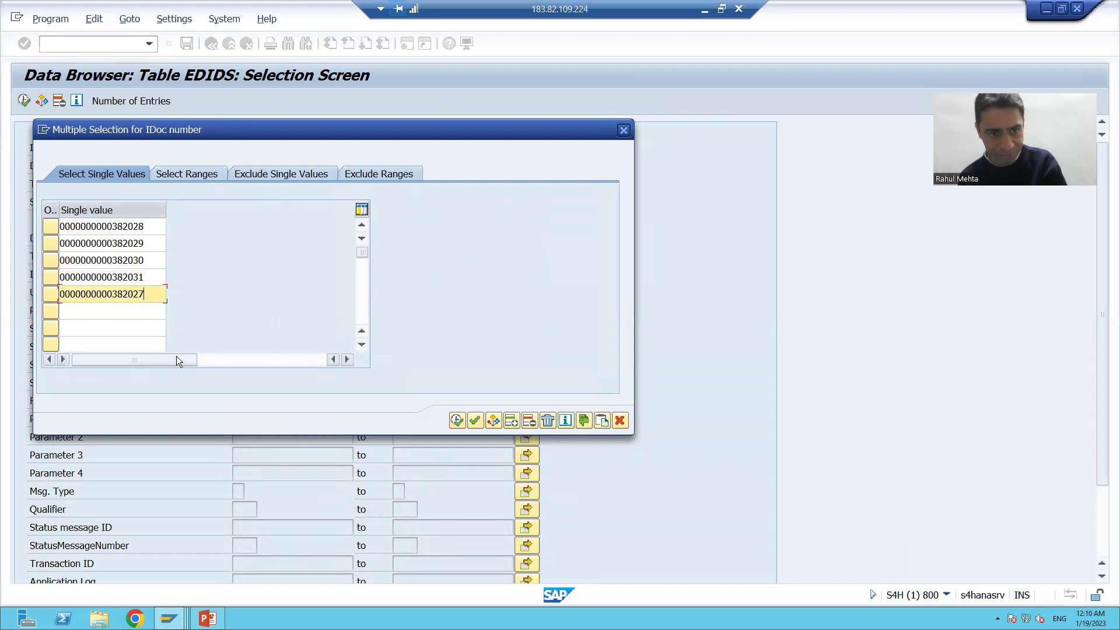
click(456, 419)
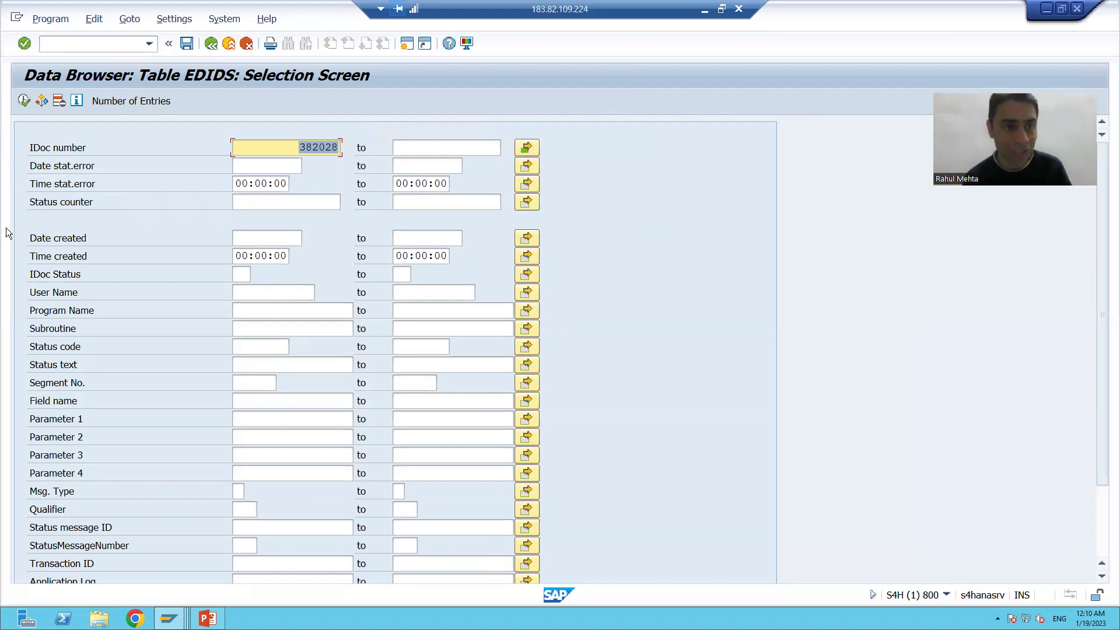
click(23, 102)
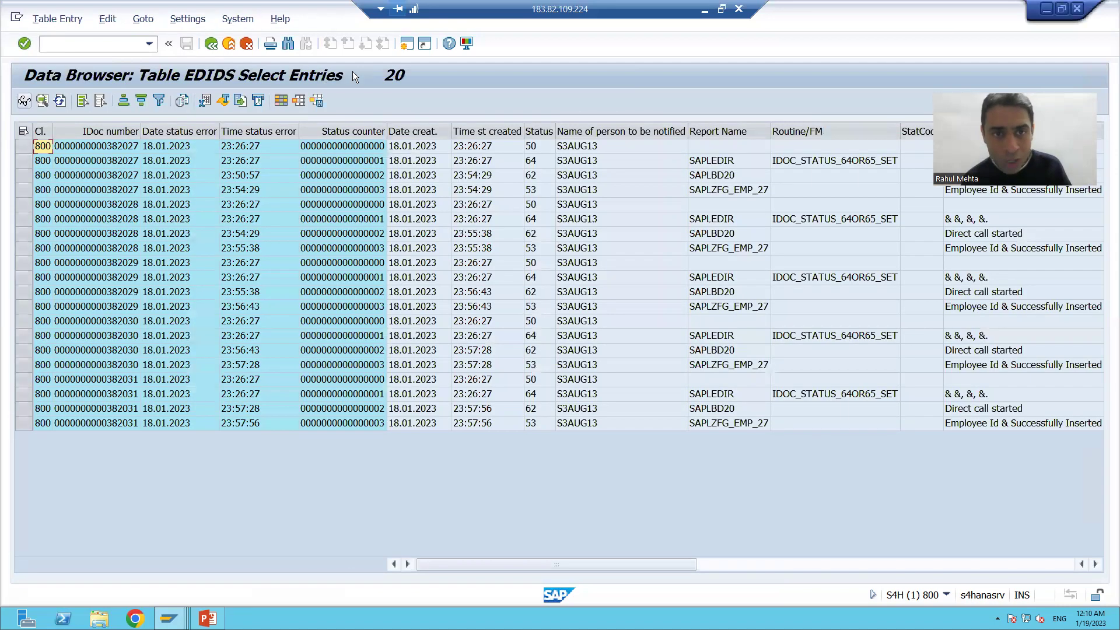
Examine the status 53 record of each IDoc from 382027 to 382031 in the EDIDS entries
click(536, 148)
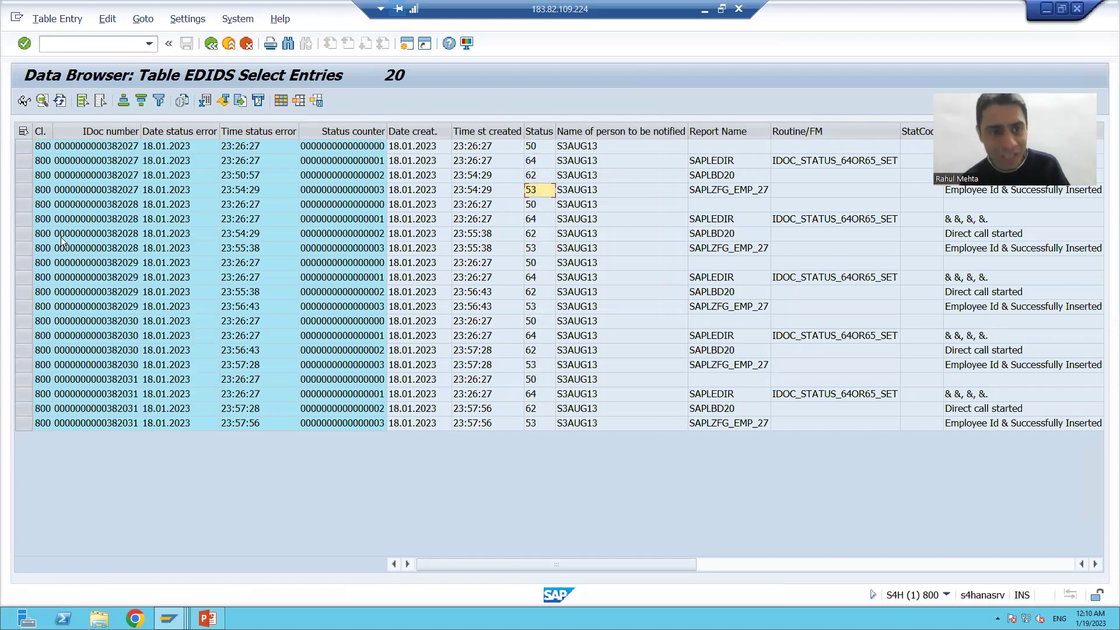
click(23, 193)
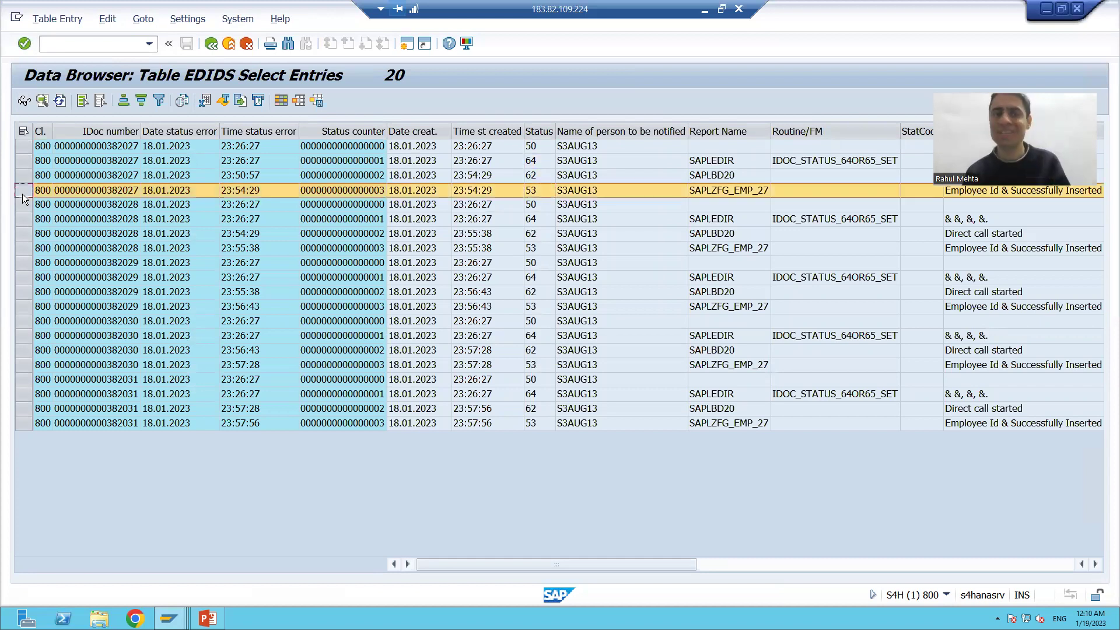
click(16, 249)
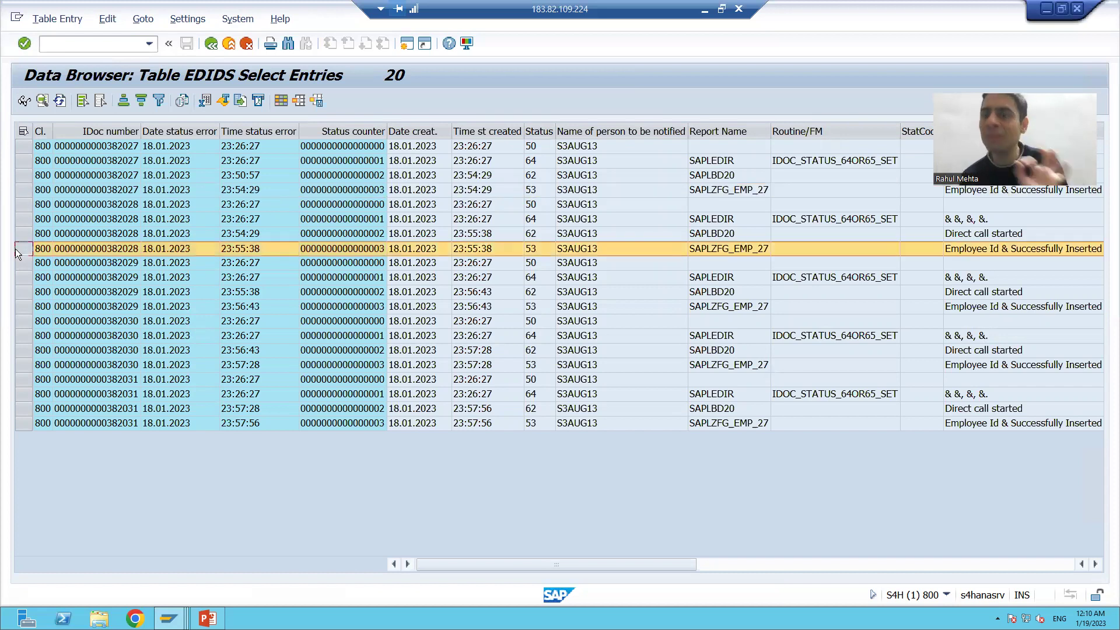
click(21, 307)
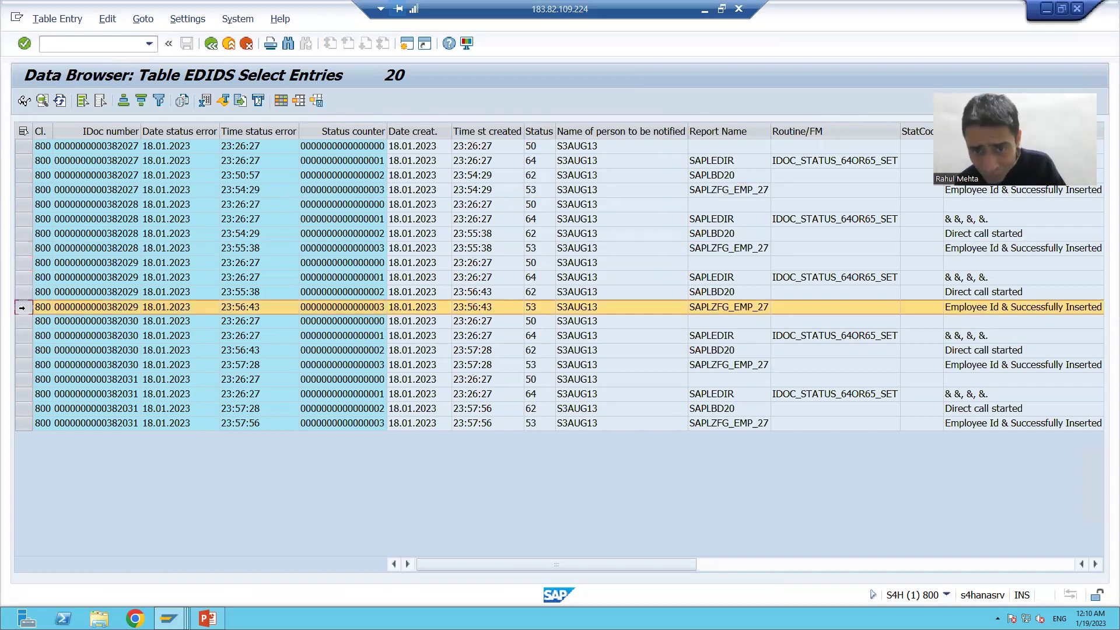
click(23, 364)
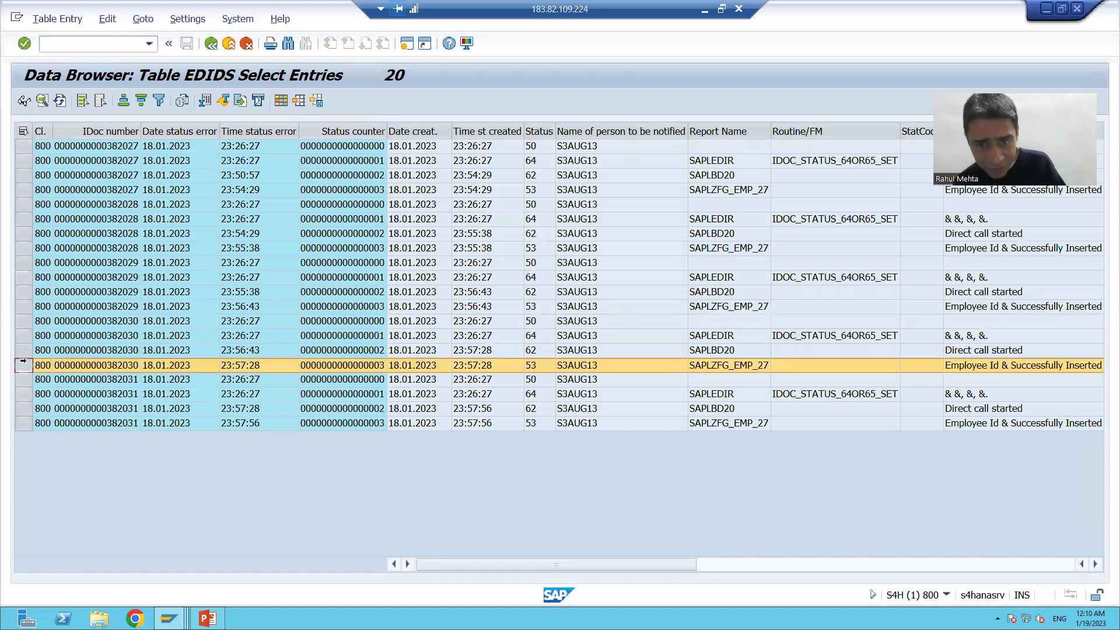
click(24, 423)
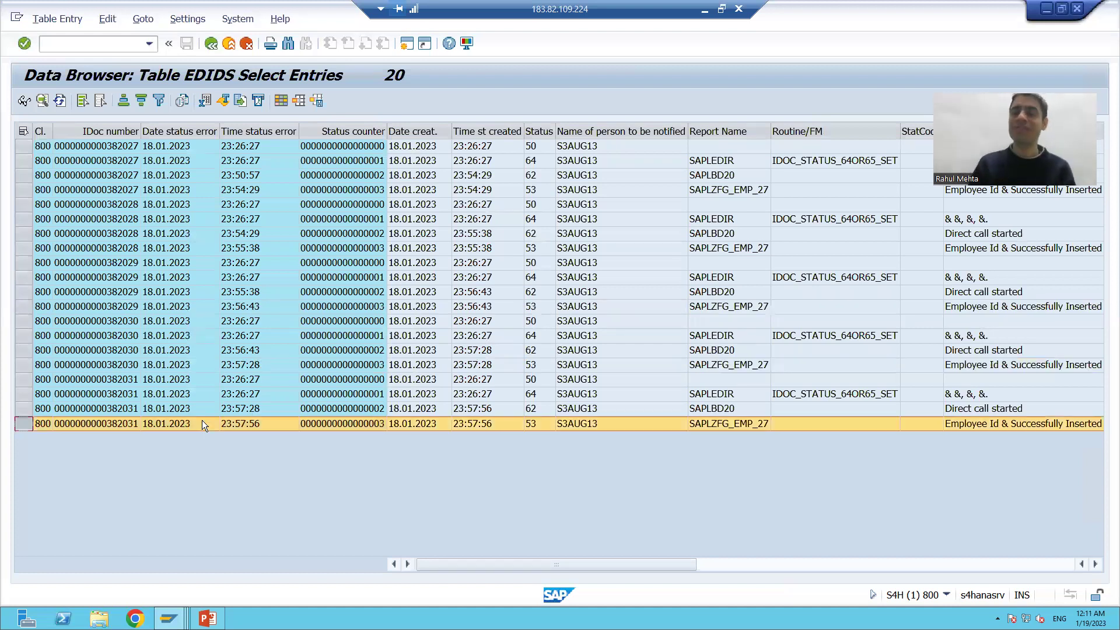
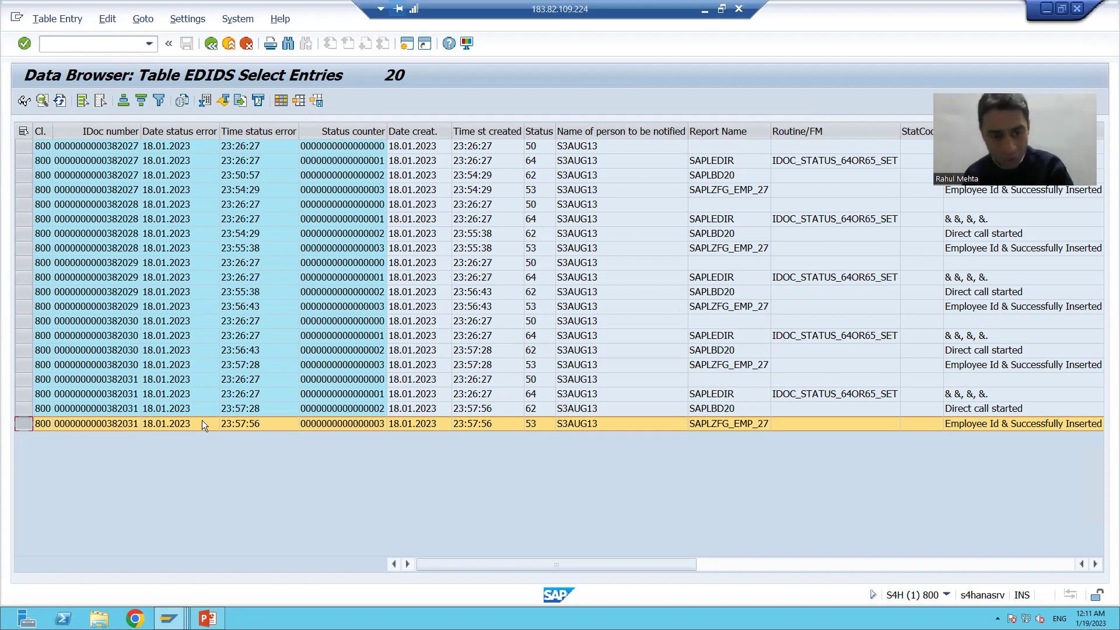
Switch to the other SAP session showing the IDoc List and leave it for the SAP Easy Access screen
key(alt+Tab)
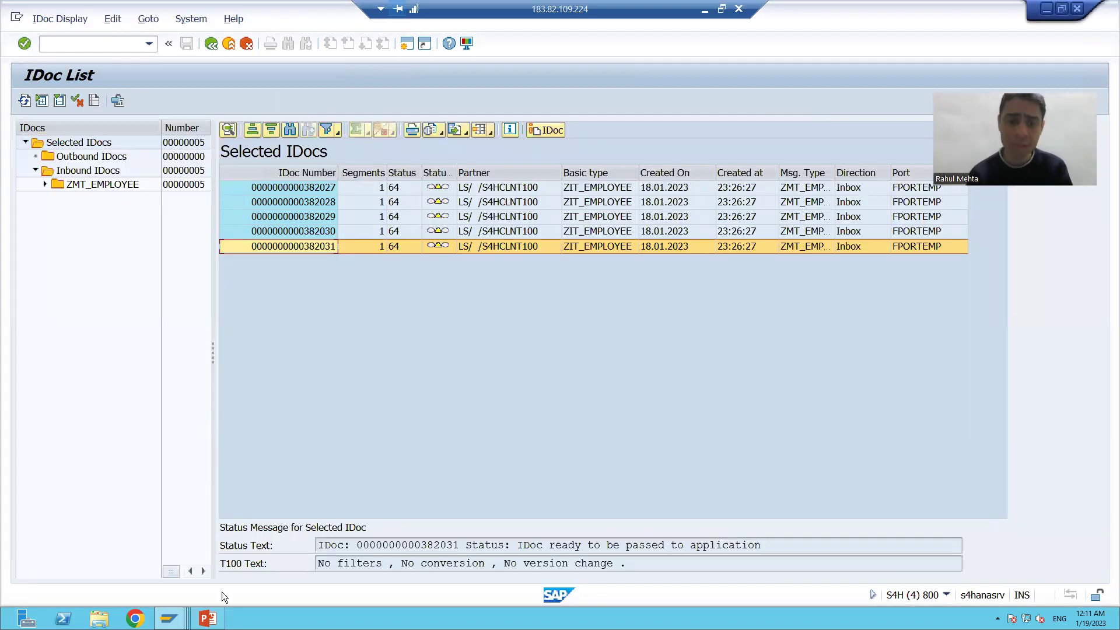
click(169, 618)
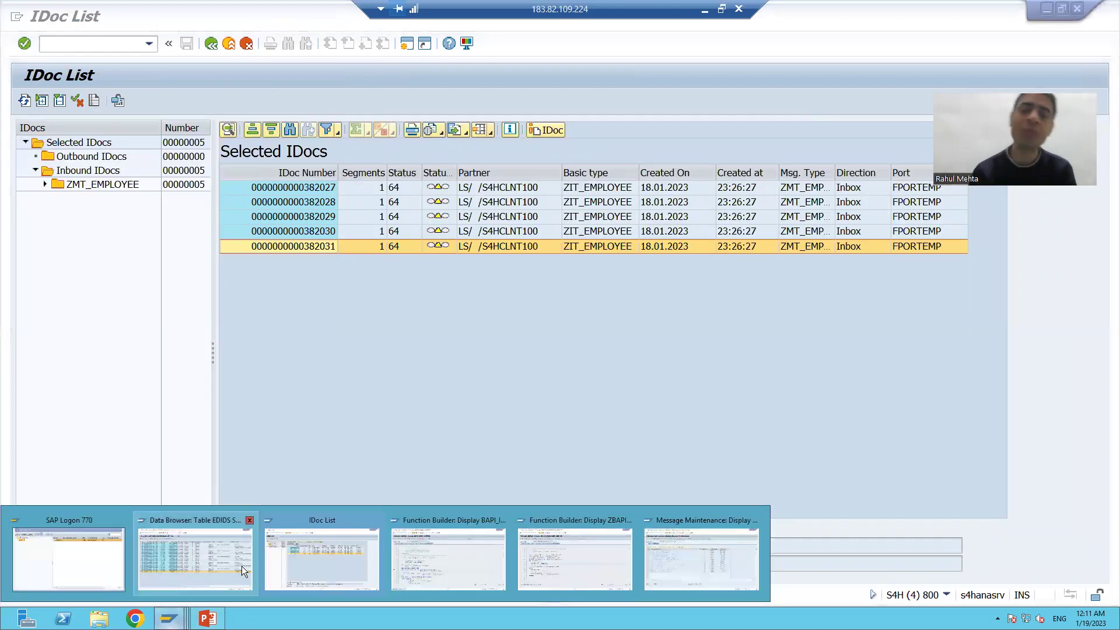
click(312, 571)
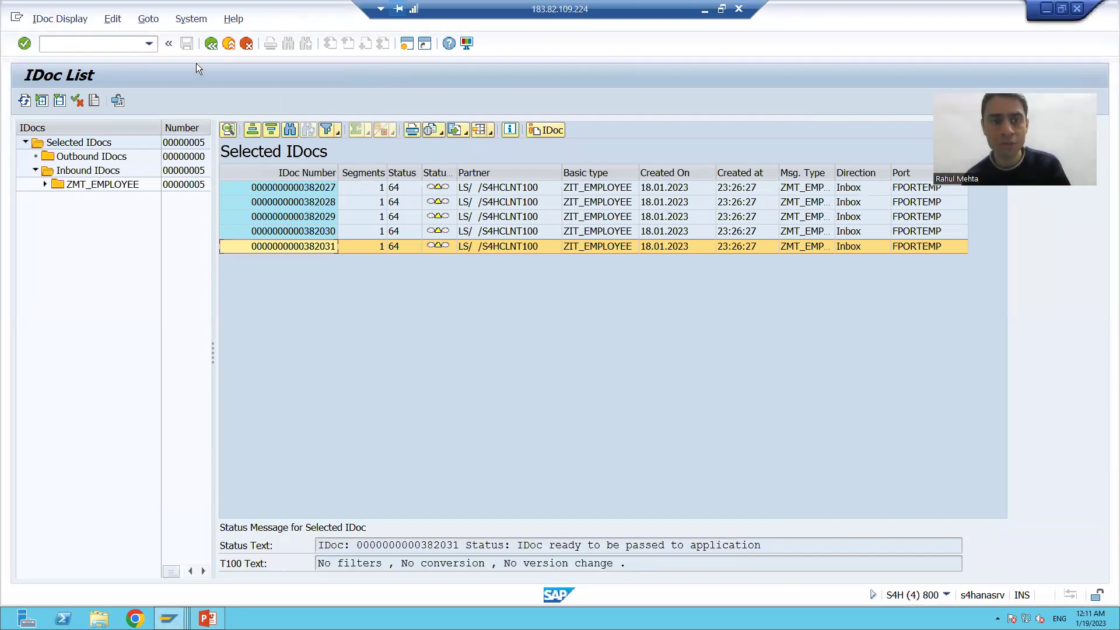
key(F3)
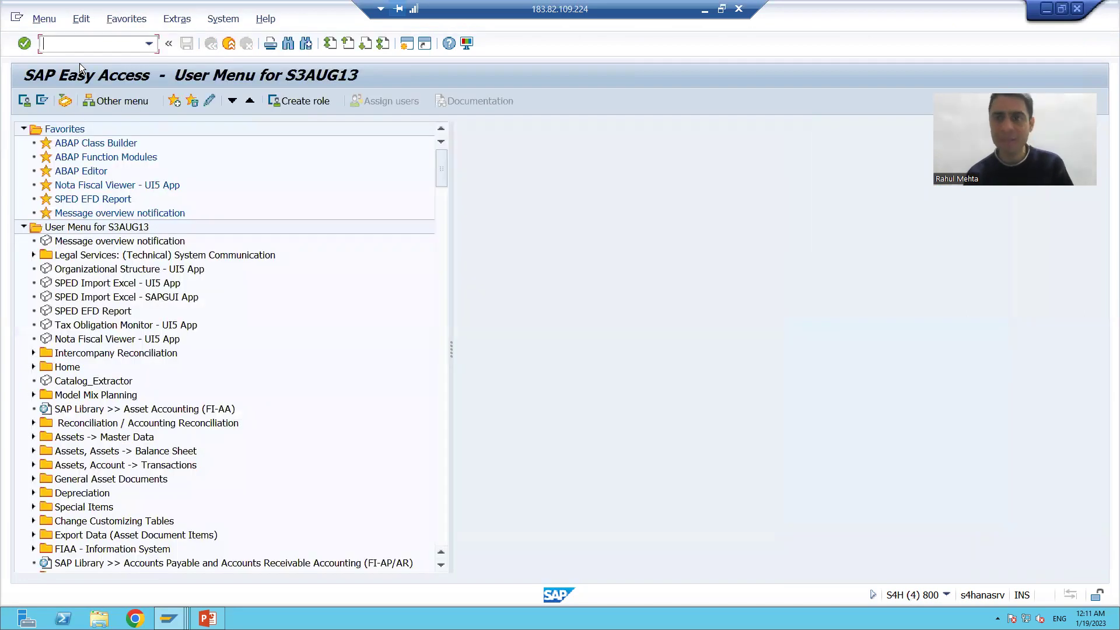
Start LSMW, open the process steps of project MIGRATIONPROJ, subproject EMPLOYEE, object CREATE, and select Create IDoc Overview
text(/nwe02)
key(Return)
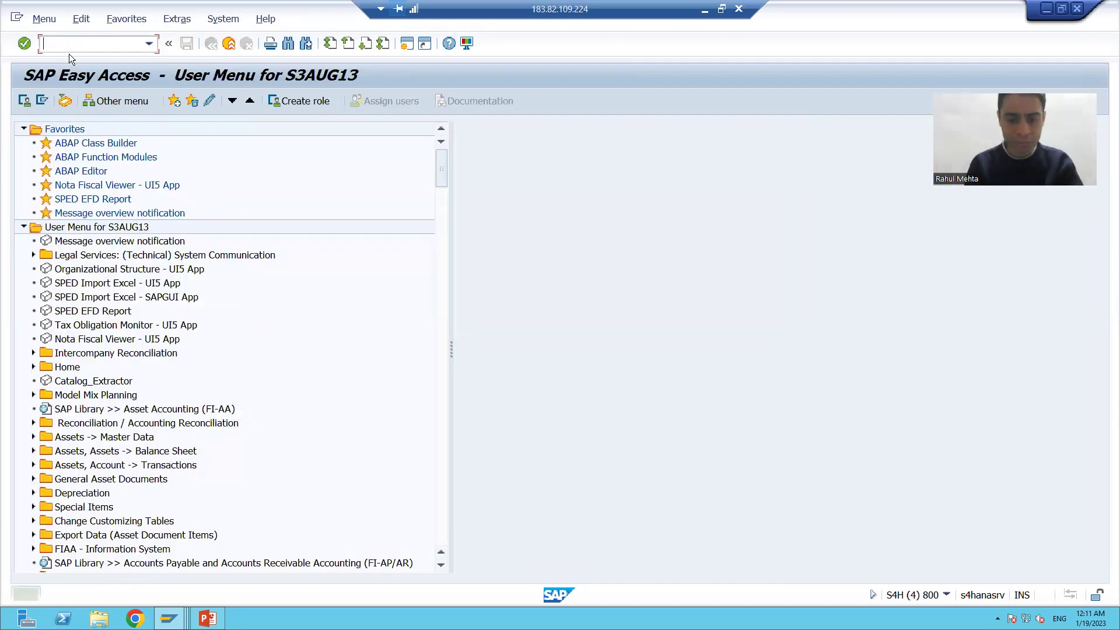
text(lsmw)
key(Return)
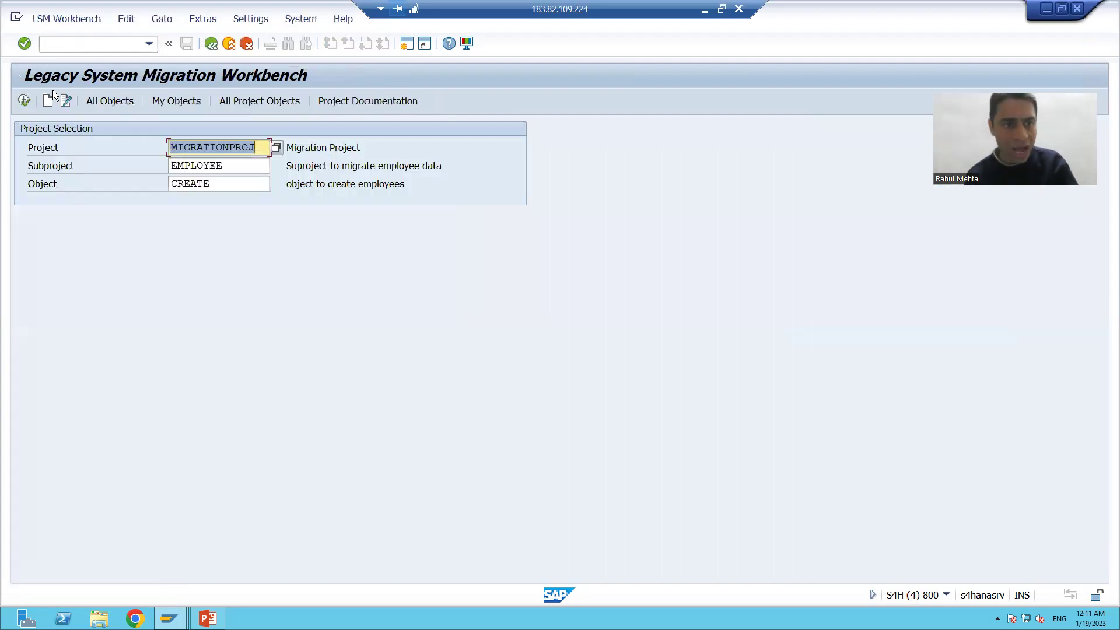
click(23, 101)
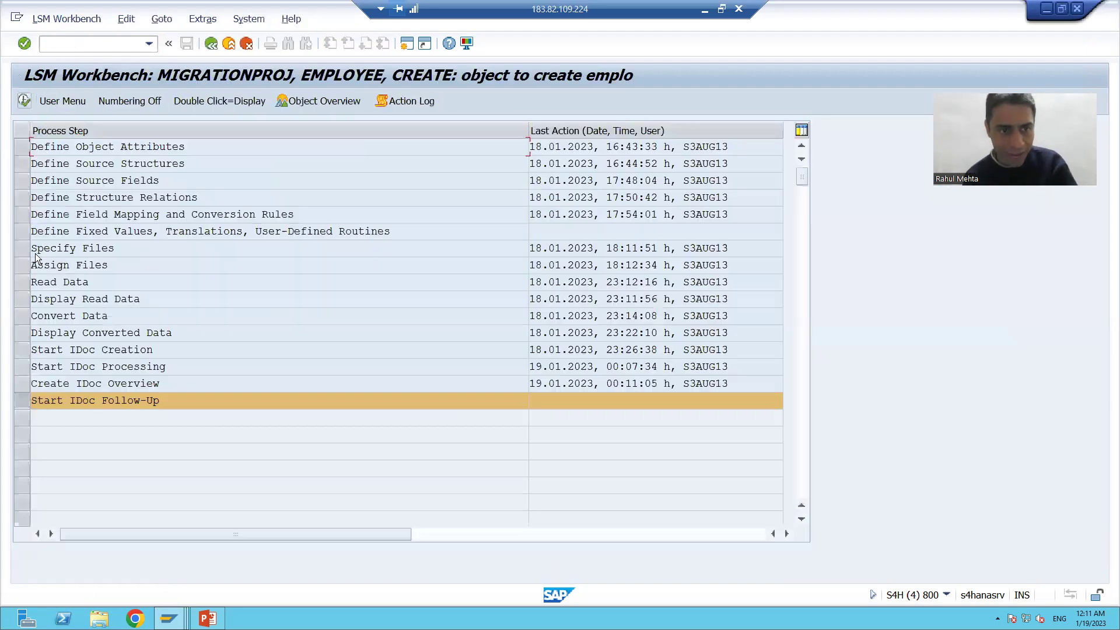
click(24, 386)
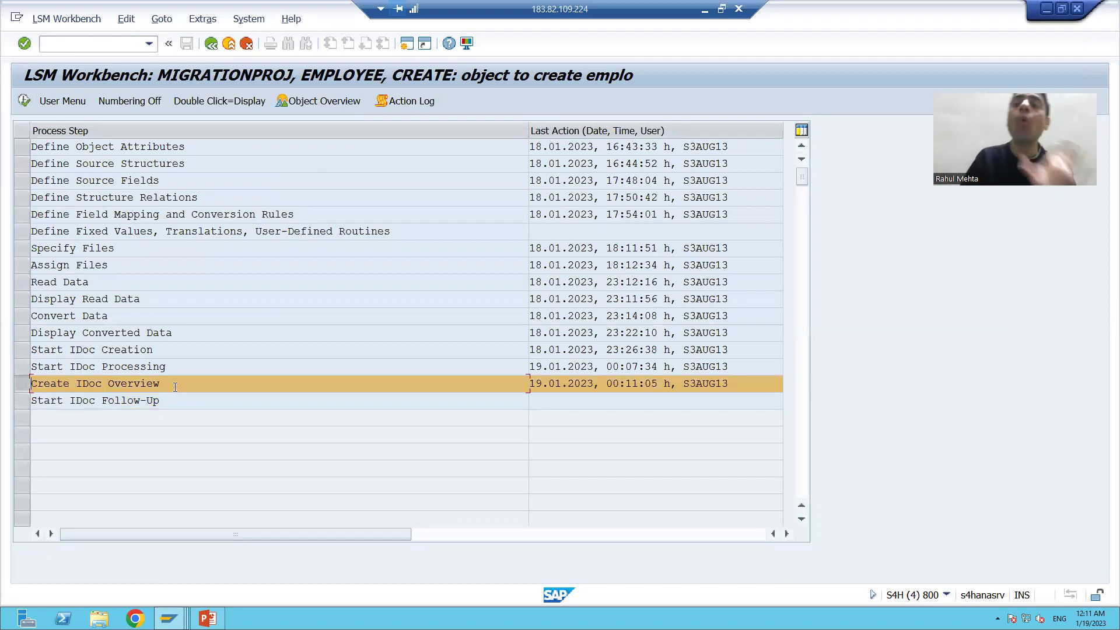